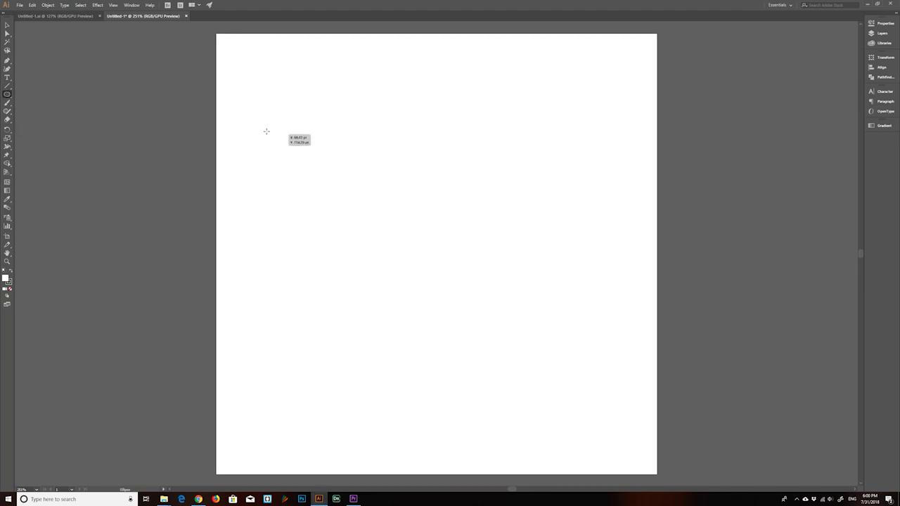
Draw a circle on the blank artboard, leaving its fill colour unchanged
{"action": "left_click_drag", "start_coordinate": [273, 127], "coordinate": [511, 365]}
{"action": "left_click", "coordinate": [9, 271]}
{"action": "double_click", "coordinate": [6, 279]}
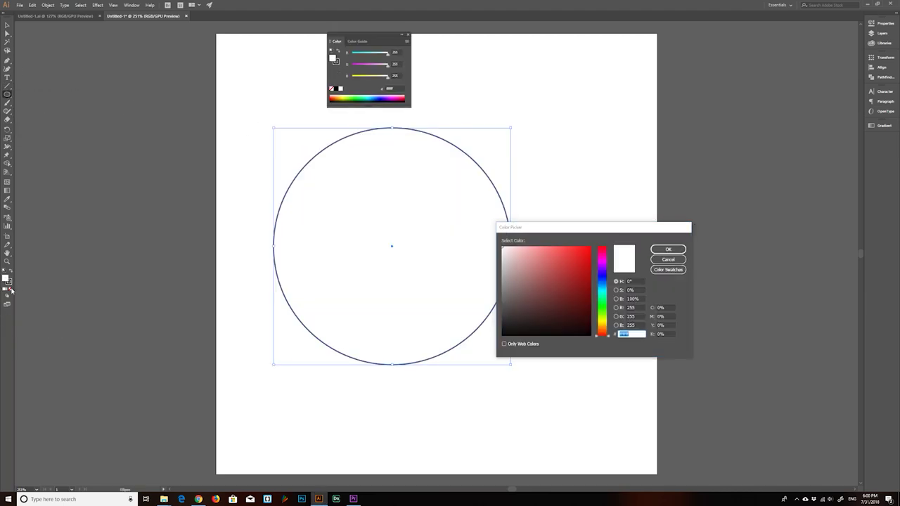
{"action": "key", "text": "Escape"}
{"action": "left_click", "coordinate": [408, 35]}
Set the circle's stroke weight to 10 pt in the Stroke panel
{"action": "left_click", "coordinate": [132, 5]}
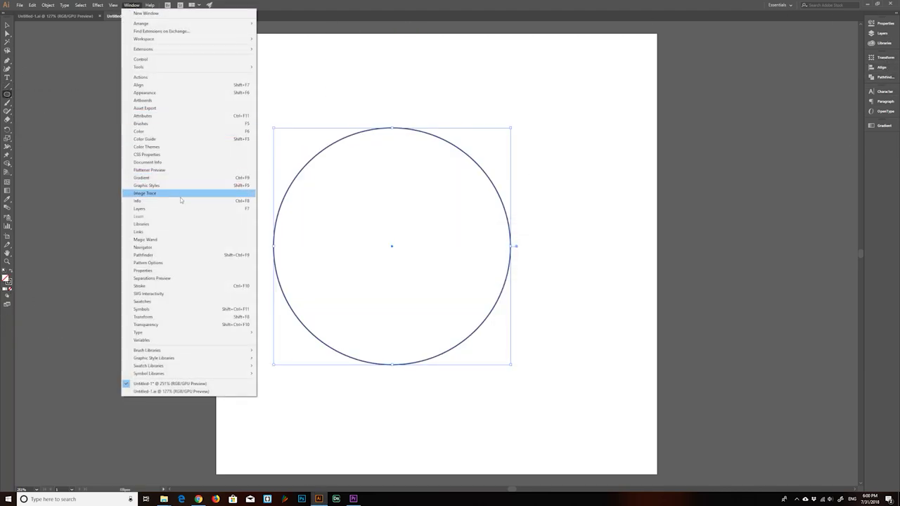
{"action": "left_click", "coordinate": [162, 192]}
{"action": "left_click_drag", "start_coordinate": [378, 173], "coordinate": [885, 185]}
{"action": "left_click", "coordinate": [863, 191]}
{"action": "type", "text": "20"}
{"action": "key", "text": "Return"}
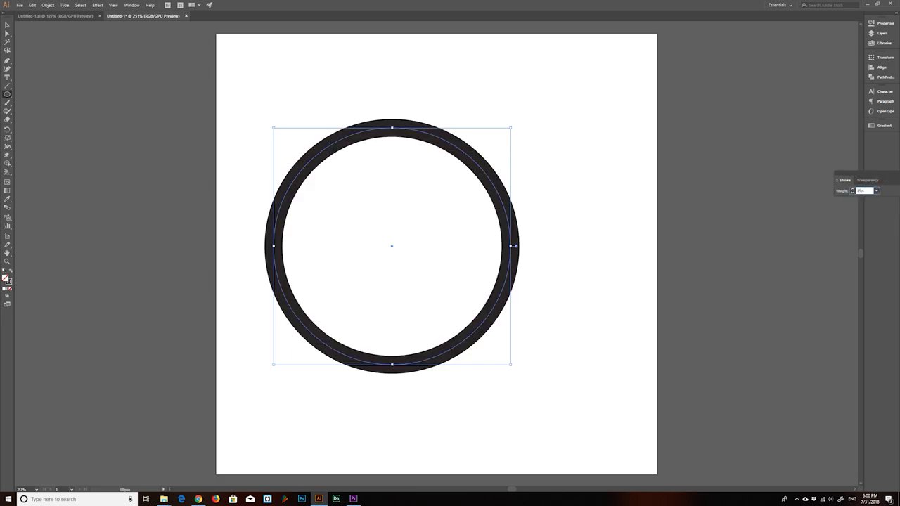
{"action": "type", "text": "10"}
{"action": "key", "text": "Return"}
Enlarge the circle and centre it horizontally and vertically on the artboard
{"action": "left_click_drag", "start_coordinate": [510, 365], "coordinate": [552, 407]}
{"action": "left_click", "coordinate": [871, 67]}
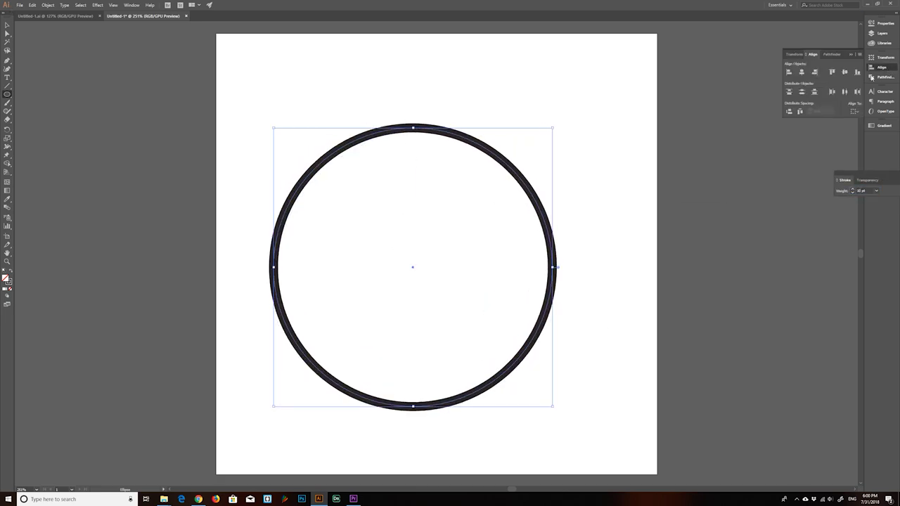
{"action": "left_click", "coordinate": [857, 135]}
{"action": "left_click", "coordinate": [802, 72]}
{"action": "left_click", "coordinate": [844, 71]}
{"action": "left_click", "coordinate": [32, 5]}
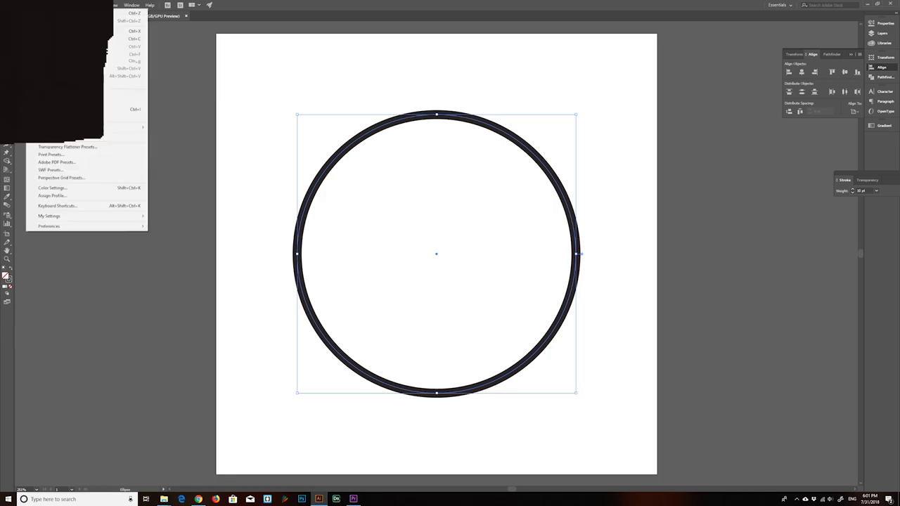
Add concentric rings with repeated 20 pt Offset Path commands
{"action": "left_click", "coordinate": [162, 198]}
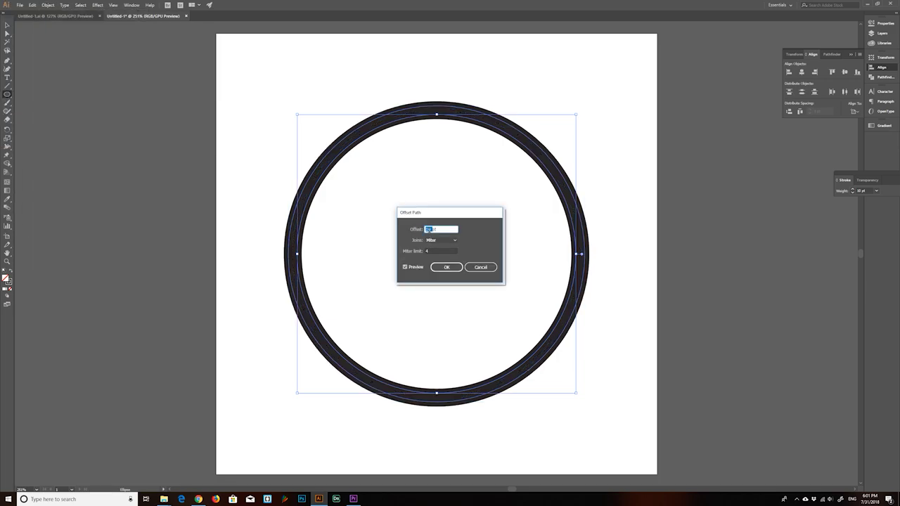
{"action": "type", "text": "20"}
{"action": "left_click", "coordinate": [435, 250]}
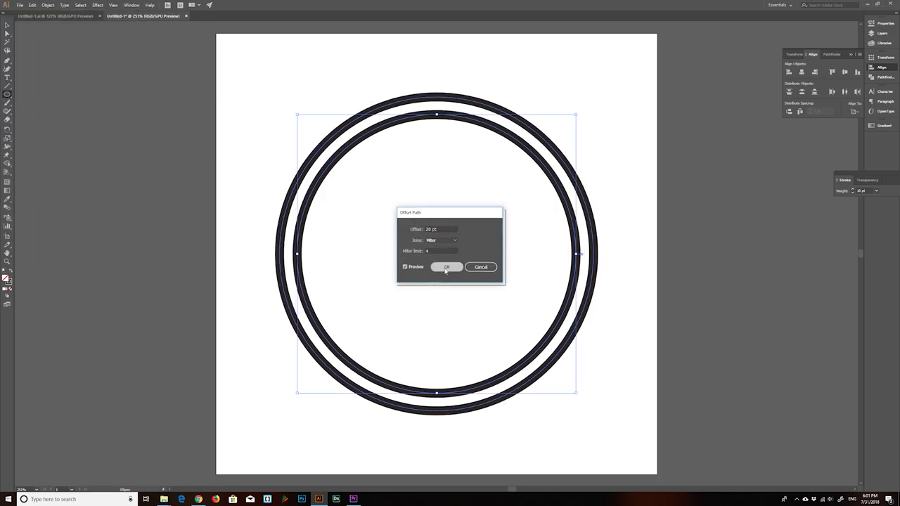
{"action": "left_click", "coordinate": [445, 268]}
{"action": "left_click", "coordinate": [48, 5]}
{"action": "left_click", "coordinate": [176, 199]}
{"action": "left_click", "coordinate": [447, 267]}
{"action": "left_click", "coordinate": [32, 5]}
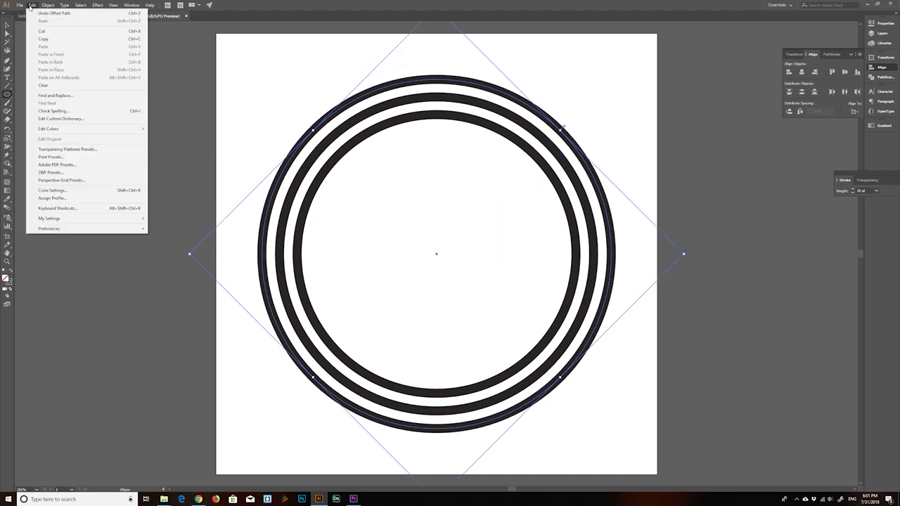
{"action": "left_click", "coordinate": [176, 196]}
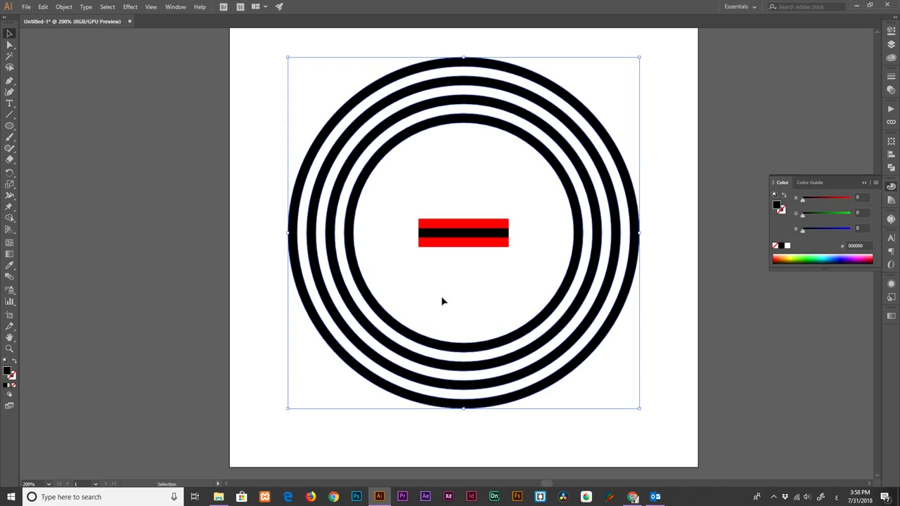
Place a copy of the red bar across the right side of the rings
{"action": "left_click", "coordinate": [450, 233]}
{"action": "left_click", "coordinate": [450, 193]}
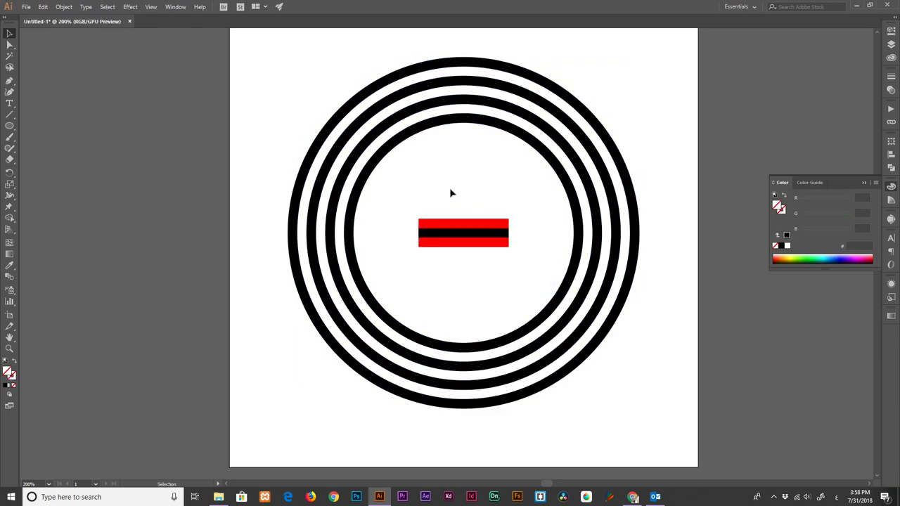
{"action": "left_click", "coordinate": [43, 6]}
{"action": "key", "text": "ctrl+shift+a"}
{"action": "left_click_drag", "start_coordinate": [486, 234], "coordinate": [647, 236]}
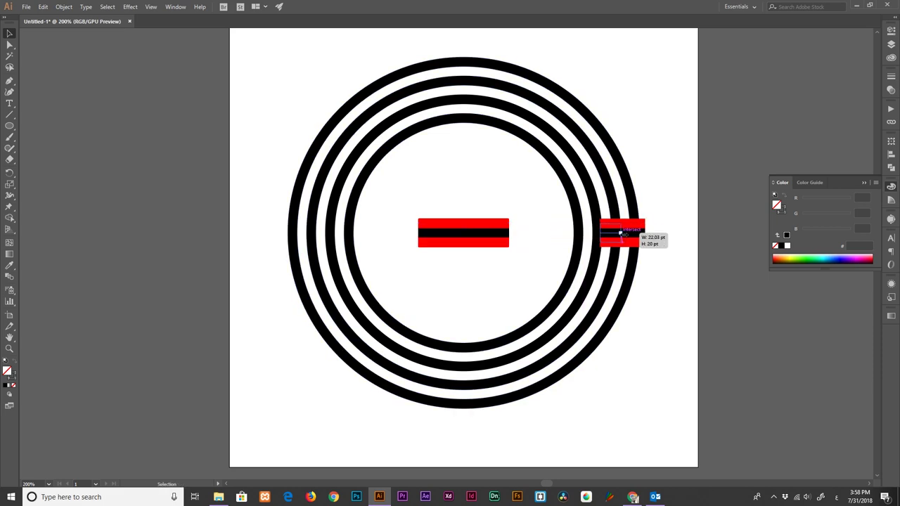
{"action": "left_click", "coordinate": [701, 252]}
Divide the bar and rings into pieces and fill the cut piece white
{"action": "key", "text": "ctrl+equal"}
{"action": "key", "text": "ctrl+equal"}
{"action": "key", "text": "ctrl+equal"}
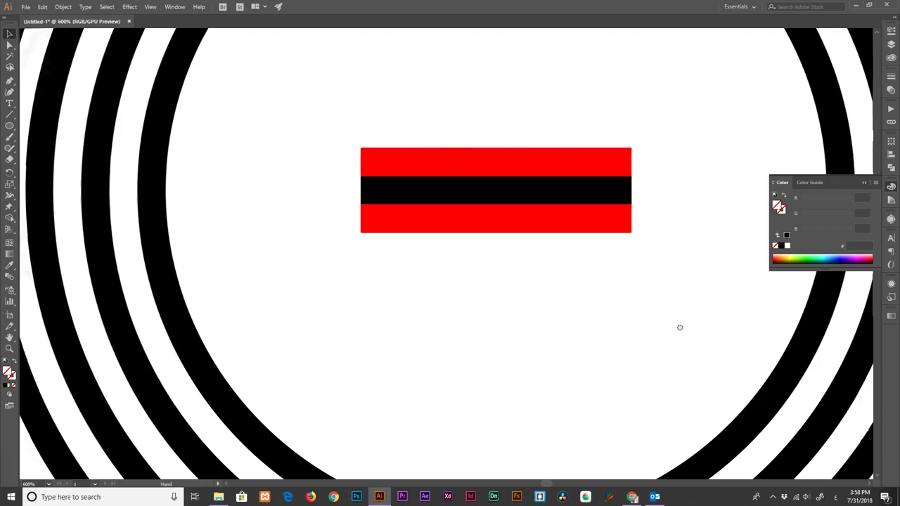
{"action": "scroll", "coordinate": [633, 281], "scroll_direction": "right", "scroll_amount": 5}
{"action": "key", "text": "a"}
{"action": "left_click", "coordinate": [532, 239], "text": "alt"}
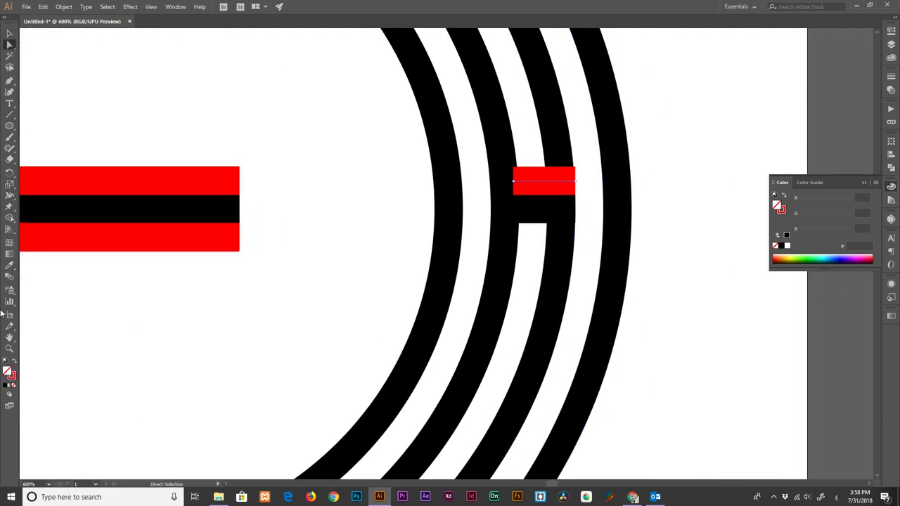
{"action": "double_click", "coordinate": [8, 372]}
{"action": "left_click", "coordinate": [792, 288]}
{"action": "key", "text": "ctrl+t"}
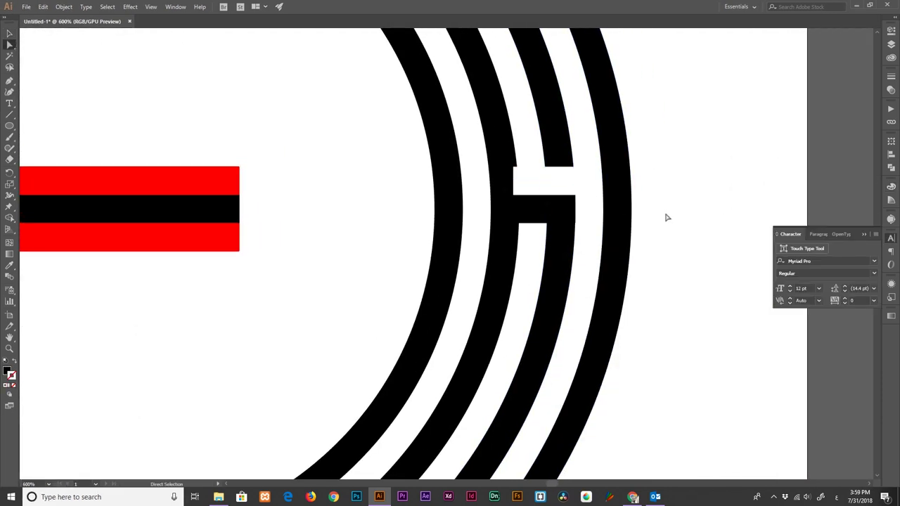
Move the white gap's edge left so the bar bridges the neighbouring rings
{"action": "left_click_drag", "start_coordinate": [510, 186], "coordinate": [523, 183]}
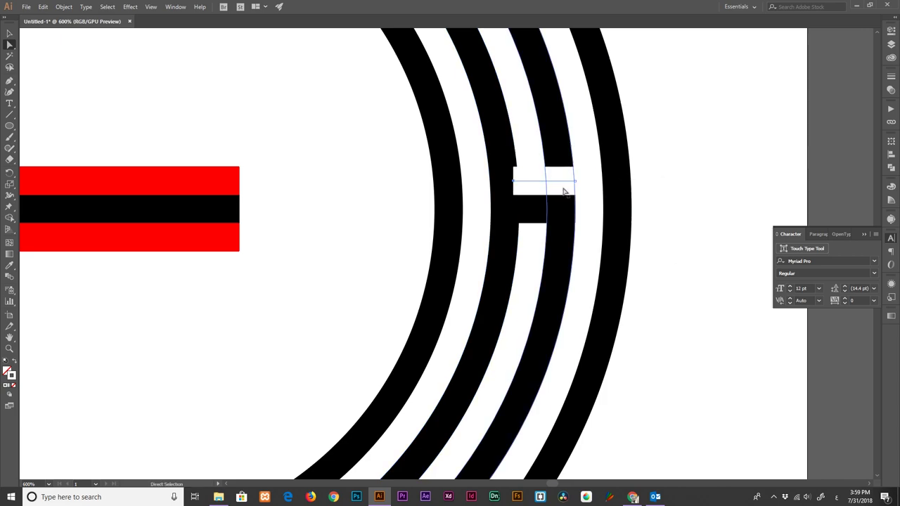
{"action": "left_click_drag", "start_coordinate": [568, 187], "coordinate": [518, 184]}
{"action": "key", "text": "ctrl+plus"}
{"action": "key", "text": "ctrl+minus"}
{"action": "key", "text": "ctrl+minus"}
{"action": "key", "text": "ctrl+minus"}
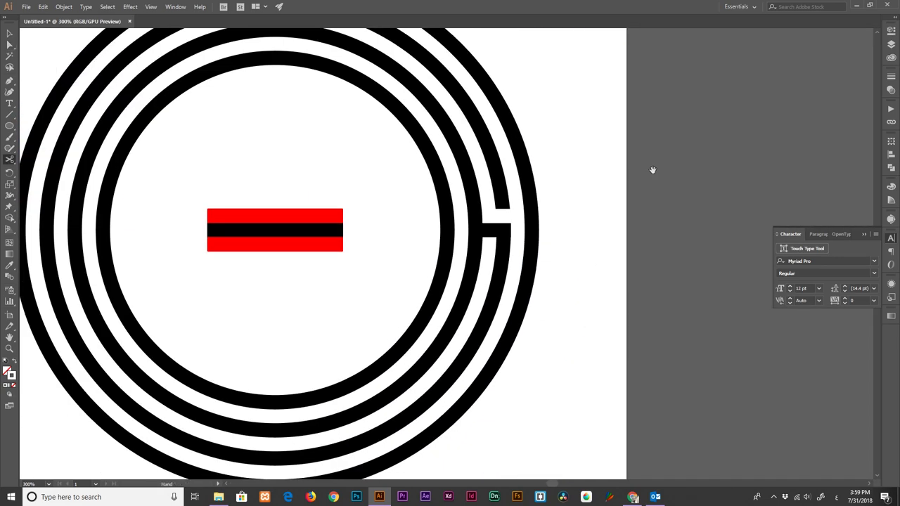
{"action": "key", "text": "ctrl+plus"}
{"action": "key", "text": "ctrl+plus"}
{"action": "key", "text": "ctrl+plus"}
{"action": "key", "text": "ctrl+plus"}
{"action": "key", "text": "ctrl+plus"}
{"action": "key", "text": "ctrl+plus"}
{"action": "key", "text": "ctrl+minus"}
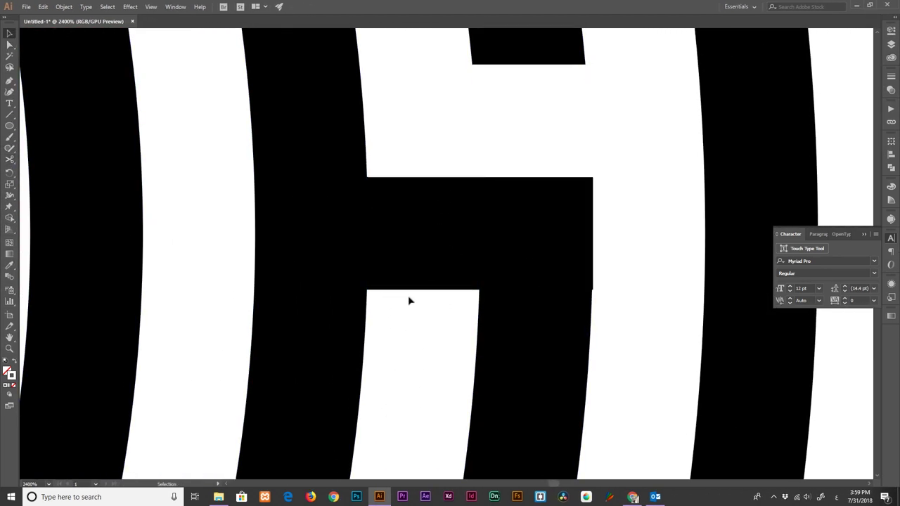
{"action": "key", "text": "ctrl+0"}
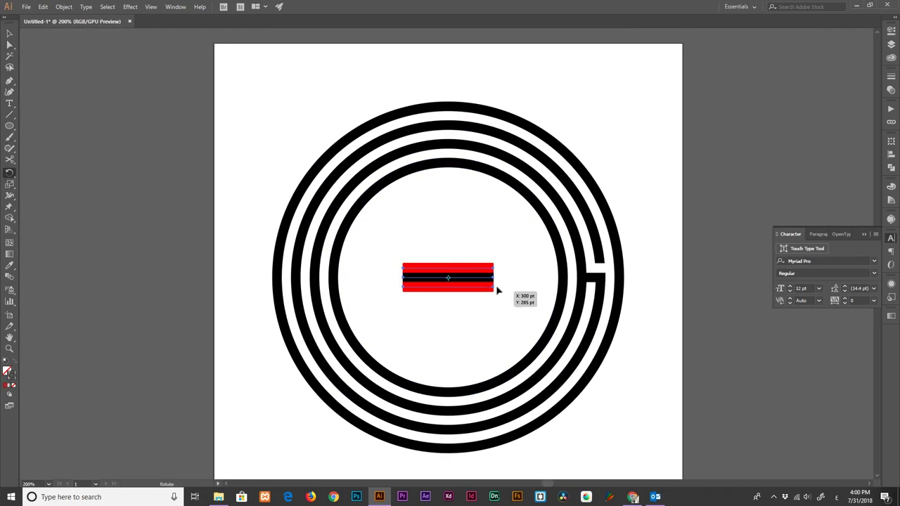
Put a 90° rotated bar copy on the top rings, divide it, and fill it white (ffffff)
{"action": "left_click_drag", "start_coordinate": [497, 290], "coordinate": [460, 229]}
{"action": "left_click_drag", "start_coordinate": [447, 180], "coordinate": [449, 166]}
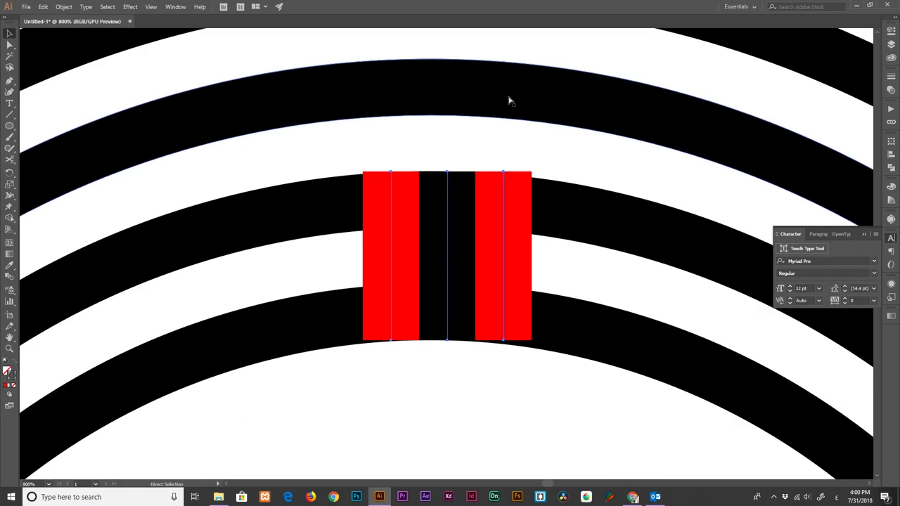
{"action": "key", "text": "a"}
{"action": "key", "text": "ctrl+plus"}
{"action": "key", "text": "ctrl+plus"}
{"action": "key", "text": "ctrl+plus"}
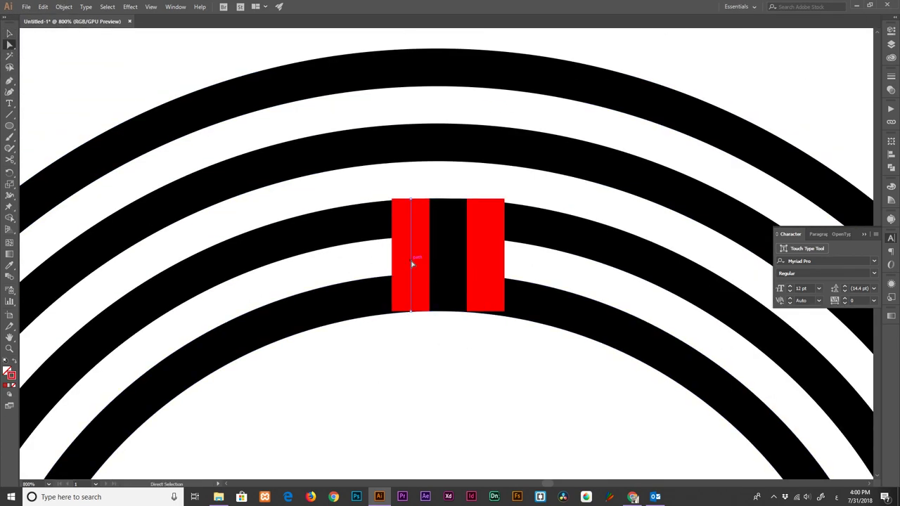
{"action": "left_click", "coordinate": [413, 264]}
{"action": "double_click", "coordinate": [12, 382]}
{"action": "type", "text": "ffffff"}
{"action": "key", "text": "Return"}
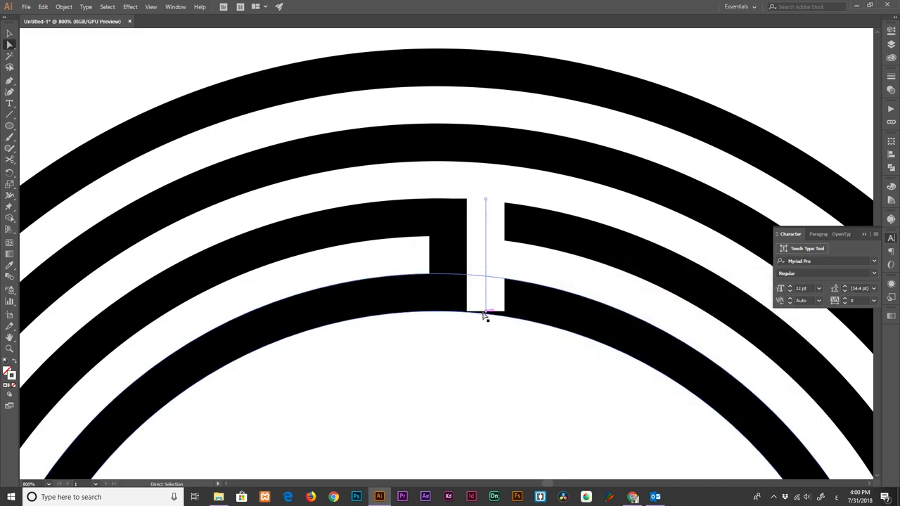
Drag the thin vertical path's end anchors to shape the top notch
{"action": "right_click", "coordinate": [484, 313]}
{"action": "key", "text": "Escape"}
{"action": "key", "text": "v"}
{"action": "right_click", "coordinate": [477, 286]}
{"action": "key", "text": "Escape"}
{"action": "left_click", "coordinate": [483, 316]}
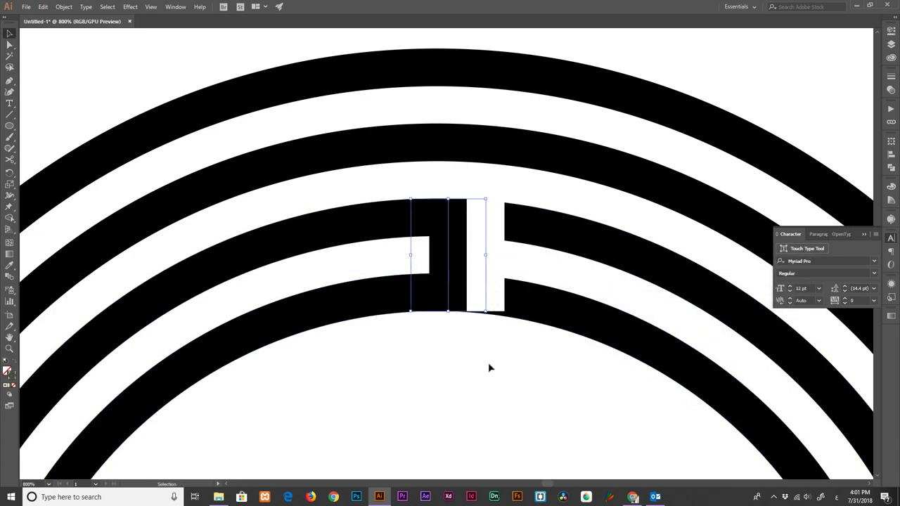
{"action": "right_click", "coordinate": [498, 245]}
{"action": "key", "text": "Escape"}
{"action": "mouse_move", "coordinate": [487, 340]}
{"action": "left_mouse_down"}
{"action": "mouse_move", "coordinate": [487, 312]}
{"action": "mouse_move", "coordinate": [488, 337]}
{"action": "left_mouse_up"}
{"action": "mouse_move", "coordinate": [486, 199]}
{"action": "left_mouse_down"}
{"action": "mouse_move", "coordinate": [481, 240]}
{"action": "mouse_move", "coordinate": [450, 200]}
{"action": "left_mouse_up"}
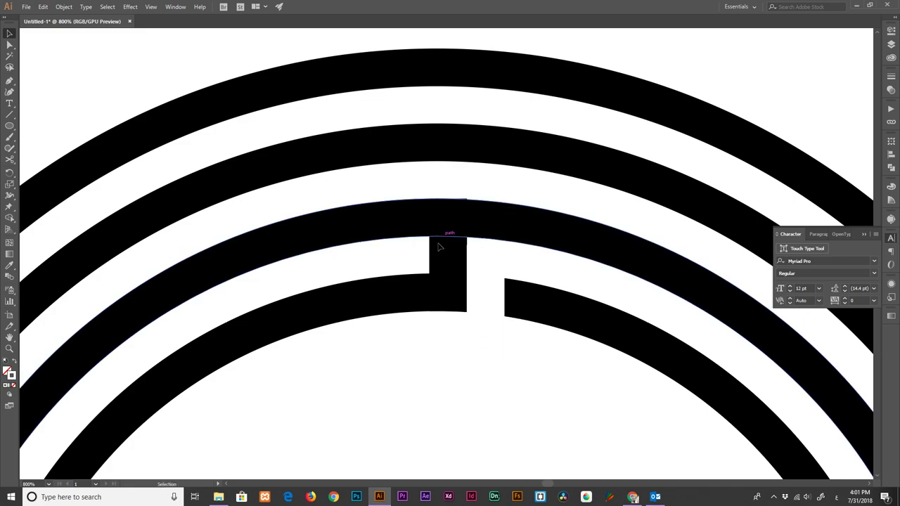
Fine-tune the bridge anchor and fit the whole artboard in view
{"action": "scroll", "coordinate": [445, 326], "scroll_direction": "down", "scroll_amount": 3}
{"action": "scroll", "coordinate": [488, 297], "scroll_direction": "right", "scroll_amount": 10}
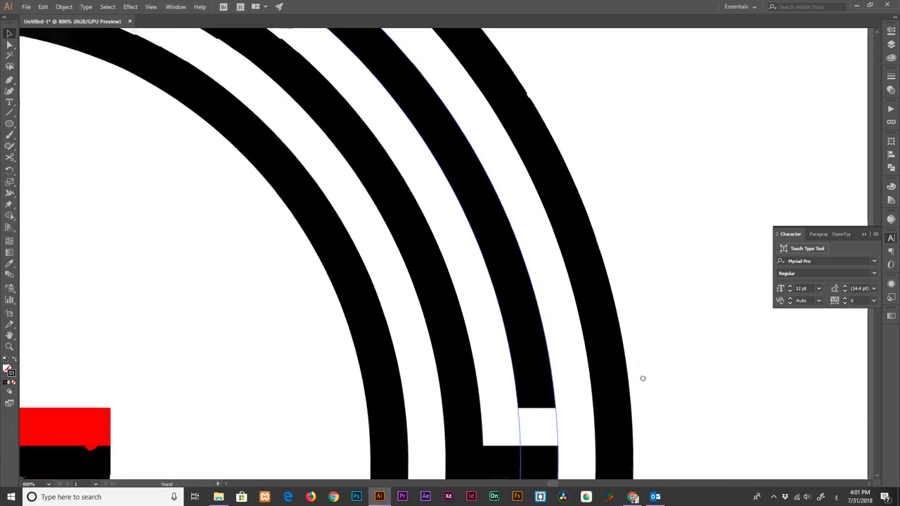
{"action": "scroll", "coordinate": [643, 378], "scroll_direction": "left", "scroll_amount": 10}
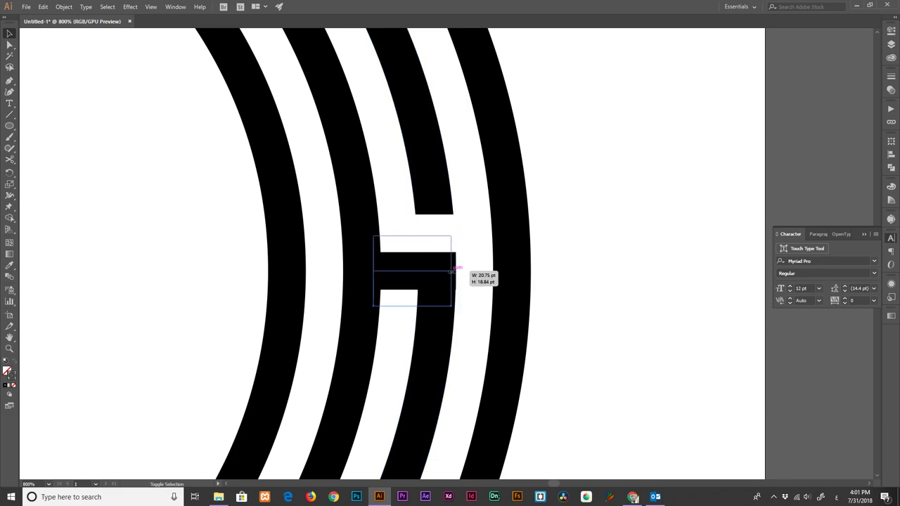
{"action": "left_click_drag", "start_coordinate": [458, 271], "coordinate": [459, 273]}
{"action": "scroll", "coordinate": [563, 307], "scroll_direction": "down", "scroll_amount": 3}
{"action": "scroll", "coordinate": [559, 347], "scroll_direction": "up", "scroll_amount": 2}
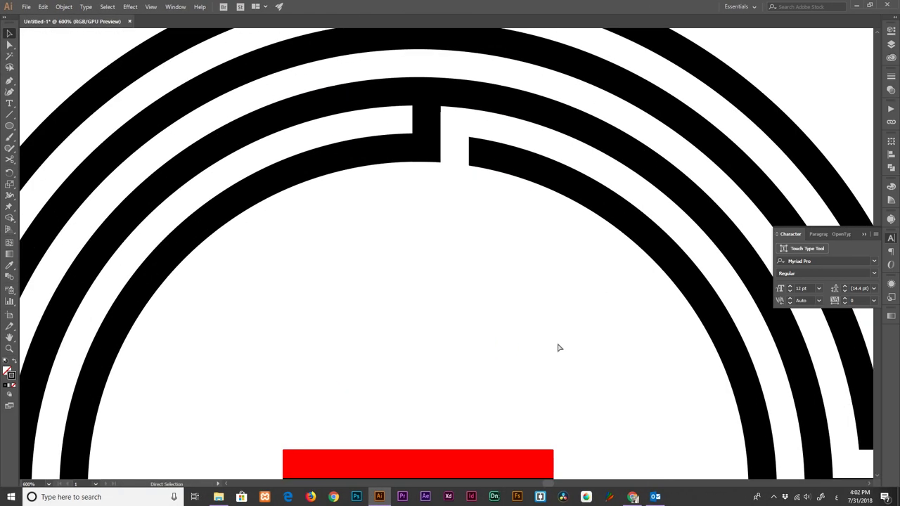
{"action": "scroll", "coordinate": [557, 342], "scroll_direction": "up", "scroll_amount": 3}
{"action": "scroll", "coordinate": [572, 400], "scroll_direction": "down", "scroll_amount": 2}
{"action": "scroll", "coordinate": [514, 82], "scroll_direction": "down", "scroll_amount": 1}
{"action": "key", "text": "ctrl+0"}
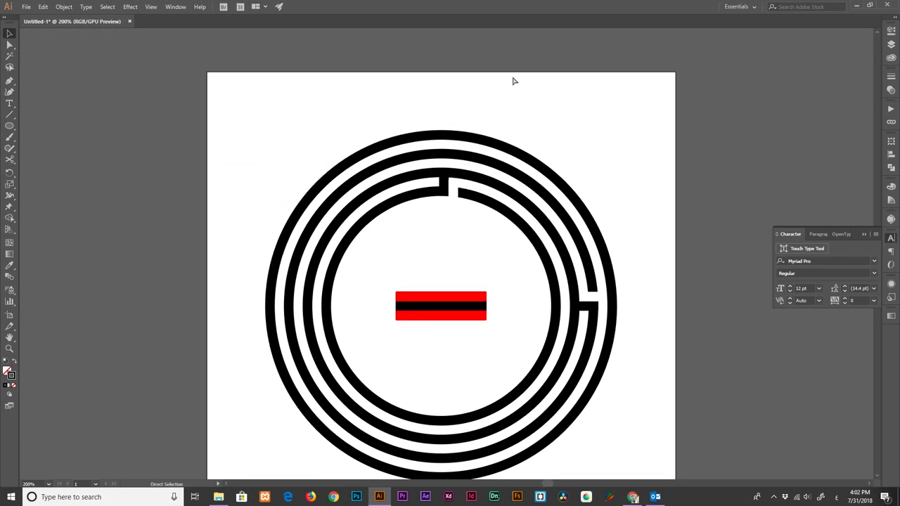
Place a copy of the red bar over the left rings and zoom in on it
{"action": "left_click_drag", "start_coordinate": [494, 242], "coordinate": [297, 246]}
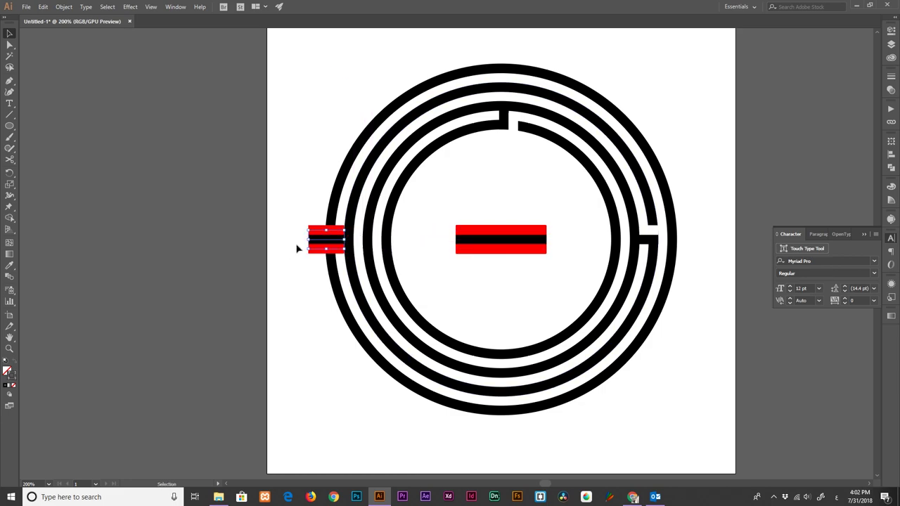
{"action": "key", "text": "a"}
{"action": "scroll", "coordinate": [296, 247], "scroll_direction": "up", "scroll_amount": 4}
{"action": "key", "text": "ctrl+equal"}
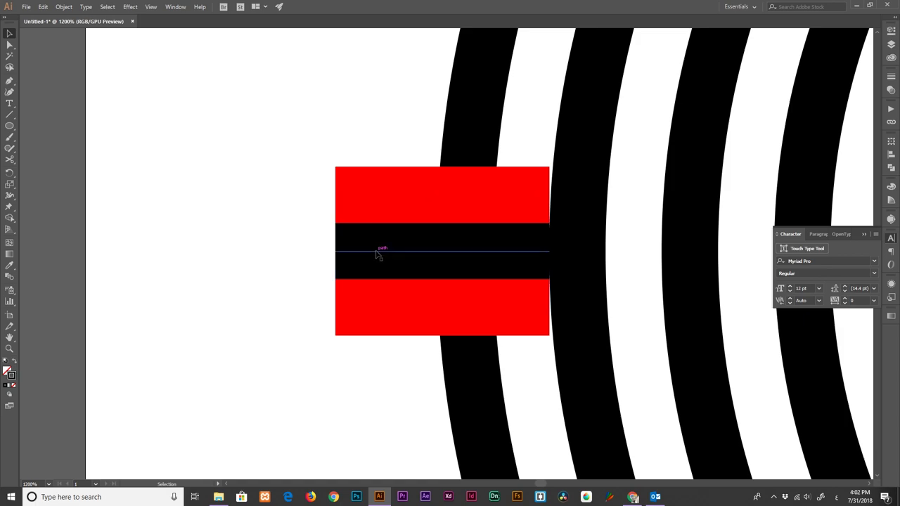
{"action": "key", "text": "v"}
{"action": "key", "text": "ctrl+shift+a"}
Delete the bottom red strip, pull back the black strip, and fill the remaining strip white
{"action": "left_click", "coordinate": [372, 312]}
{"action": "key", "text": "Delete"}
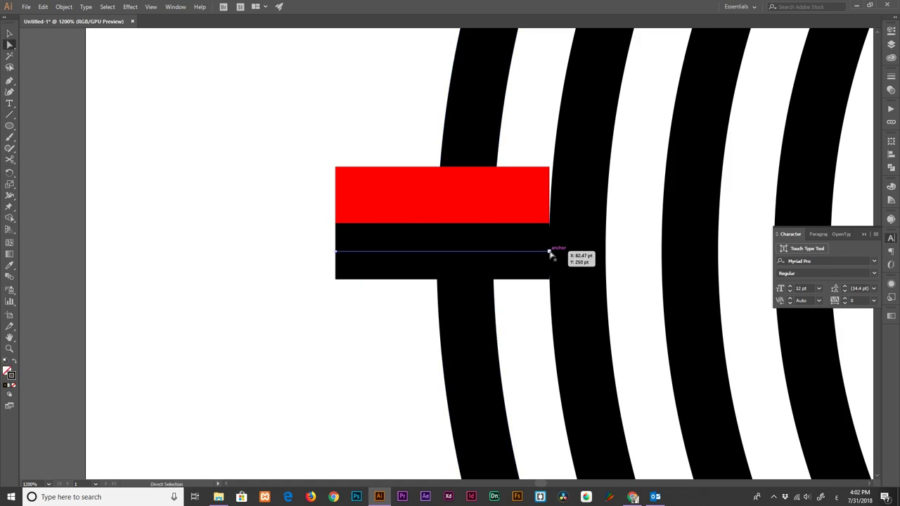
{"action": "left_click_drag", "start_coordinate": [550, 251], "coordinate": [492, 251]}
{"action": "left_click", "coordinate": [516, 202]}
{"action": "double_click", "coordinate": [9, 373]}
{"action": "left_click", "coordinate": [564, 288]}
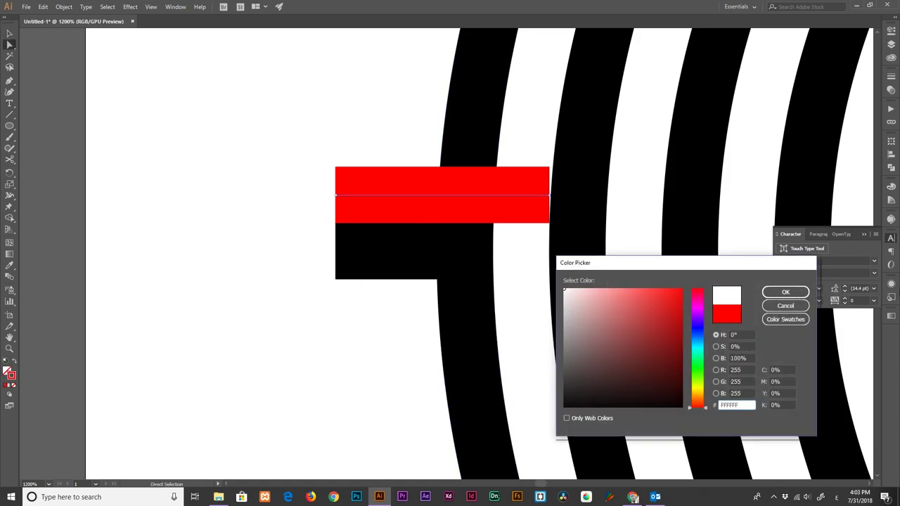
{"action": "left_click", "coordinate": [735, 289]}
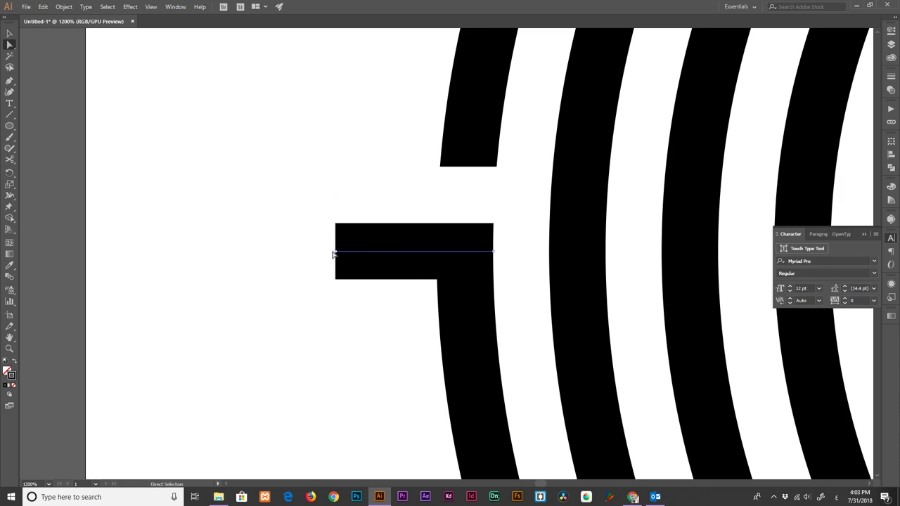
Trim the black bar back to the ring and move the striped bar toward the lower-right rings
{"action": "left_click_drag", "start_coordinate": [357, 252], "coordinate": [429, 201]}
{"action": "key", "text": "Delete"}
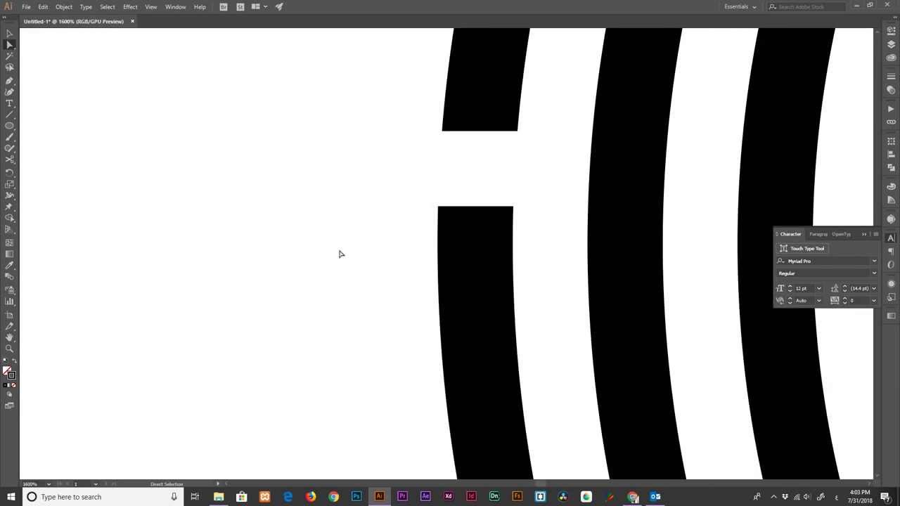
{"action": "left_click_drag", "start_coordinate": [442, 244], "coordinate": [602, 243]}
{"action": "key", "text": "ctrl+0"}
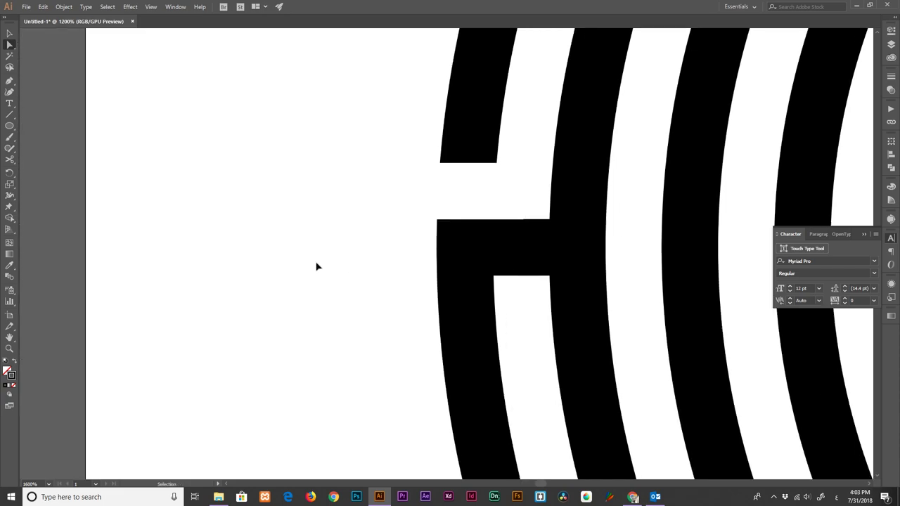
{"action": "scroll", "coordinate": [317, 266], "scroll_direction": "right", "scroll_amount": 3}
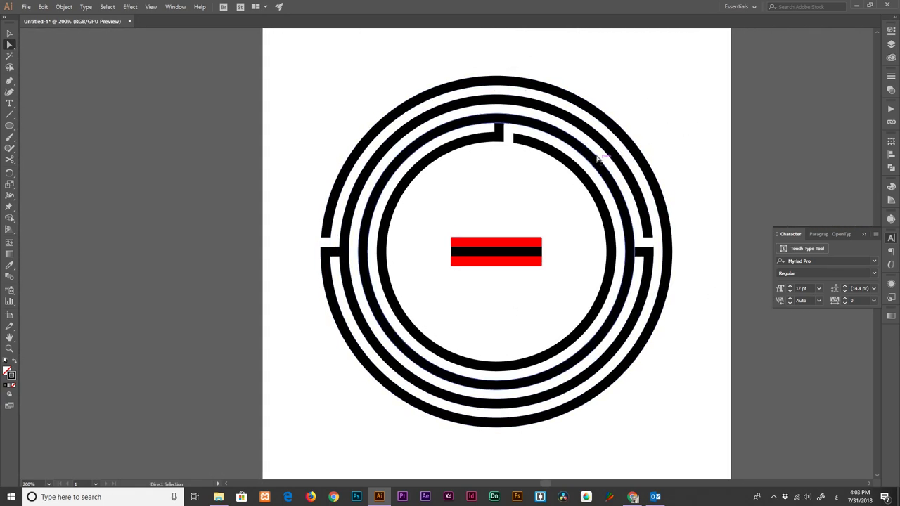
{"action": "mouse_move", "coordinate": [520, 278]}
{"action": "left_mouse_down"}
{"action": "mouse_move", "coordinate": [633, 356]}
{"action": "mouse_move", "coordinate": [657, 359]}
{"action": "left_mouse_up"}
Undo the move and place an ungrouped copy of the striped bar lower right
{"action": "key", "text": "ctrl+z"}
{"action": "left_click_drag", "start_coordinate": [499, 245], "coordinate": [663, 371]}
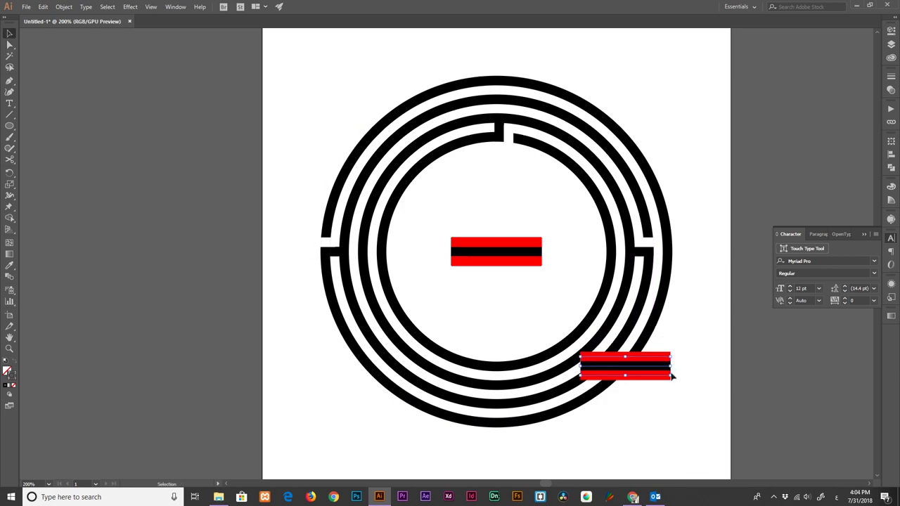
{"action": "scroll", "coordinate": [670, 376], "scroll_direction": "up", "scroll_amount": 5}
{"action": "scroll", "coordinate": [670, 376], "scroll_direction": "down", "scroll_amount": 2}
{"action": "right_click", "coordinate": [603, 232]}
{"action": "left_click", "coordinate": [601, 216]}
Delete the copy's red strips and shorten the black bar to bridge two rings
{"action": "key", "text": "Delete"}
{"action": "left_click", "coordinate": [472, 286]}
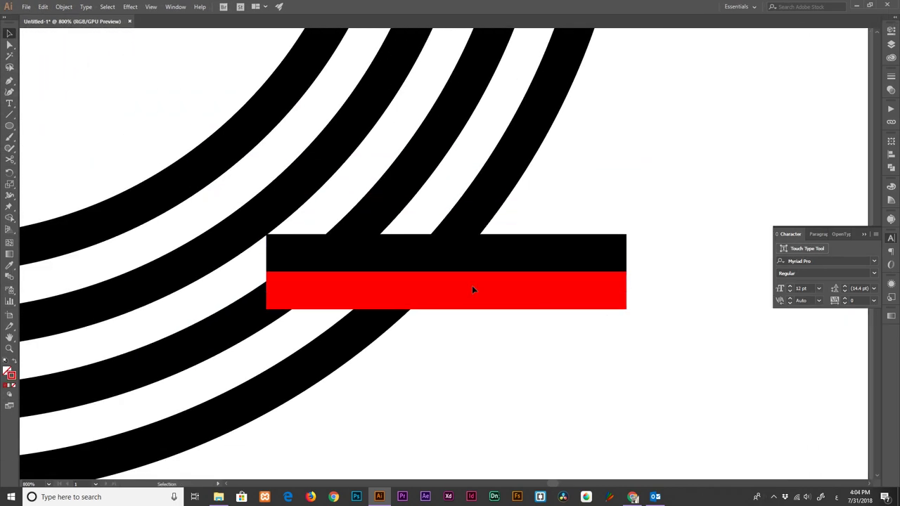
{"action": "key", "text": "Delete"}
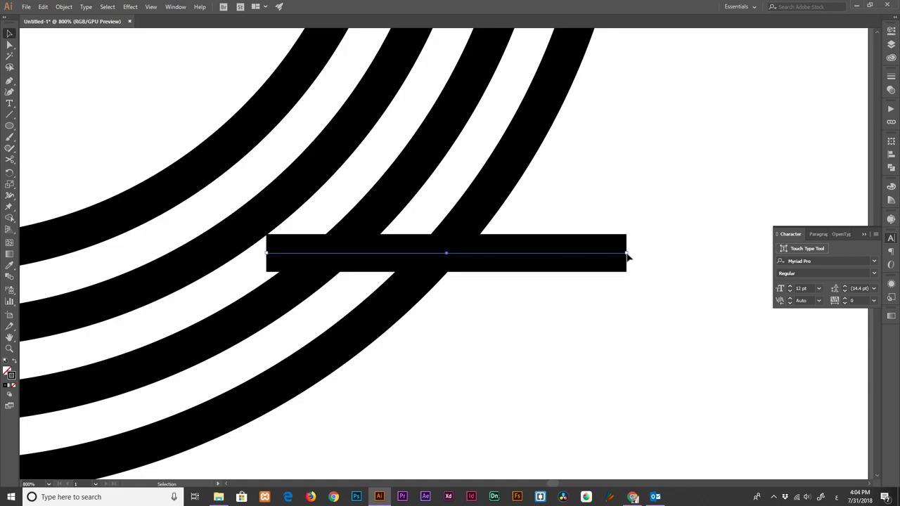
{"action": "left_click_drag", "start_coordinate": [628, 256], "coordinate": [443, 253]}
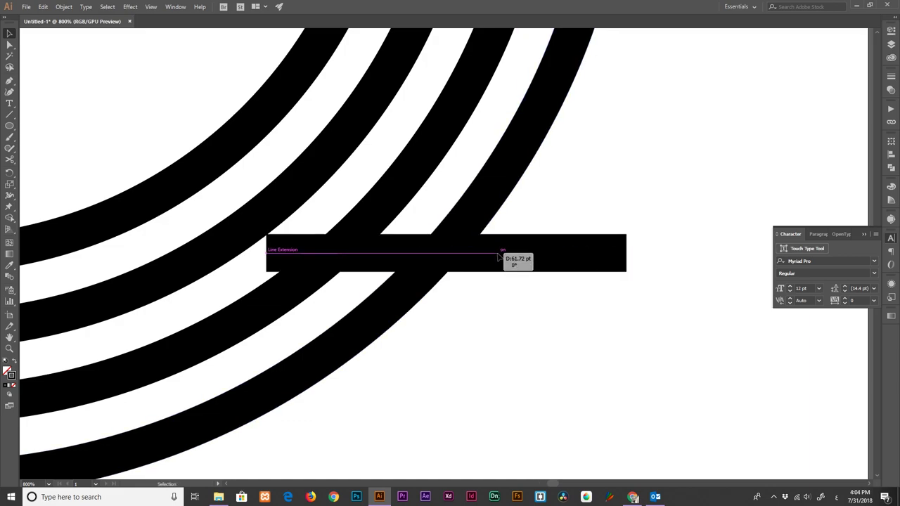
{"action": "left_click_drag", "start_coordinate": [266, 253], "coordinate": [322, 253]}
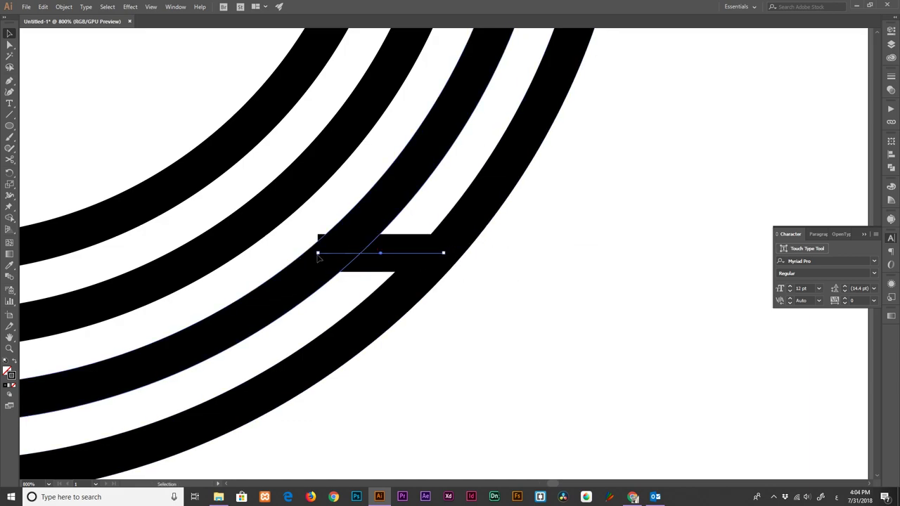
{"action": "left_click", "coordinate": [514, 303]}
Shift the right red strip along the ring and fill it white
{"action": "scroll", "coordinate": [517, 318], "scroll_direction": "down", "scroll_amount": 3}
{"action": "scroll", "coordinate": [517, 318], "scroll_direction": "down", "scroll_amount": 2}
{"action": "scroll", "coordinate": [426, 287], "scroll_direction": "up", "scroll_amount": 2}
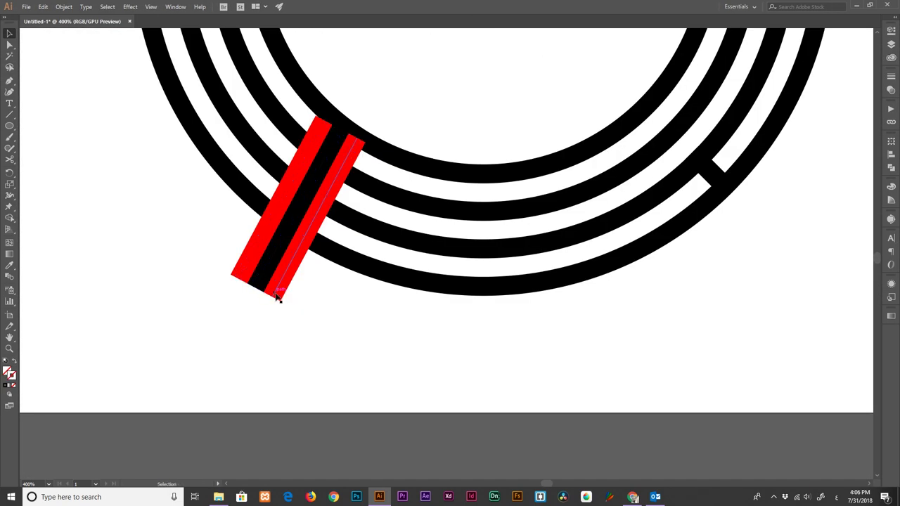
{"action": "right_click", "coordinate": [277, 297]}
{"action": "mouse_move", "coordinate": [356, 121]}
{"action": "left_mouse_down"}
{"action": "mouse_move", "coordinate": [331, 200]}
{"action": "mouse_move", "coordinate": [343, 166]}
{"action": "left_mouse_up"}
{"action": "double_click", "coordinate": [12, 380]}
{"action": "key", "text": "Escape"}
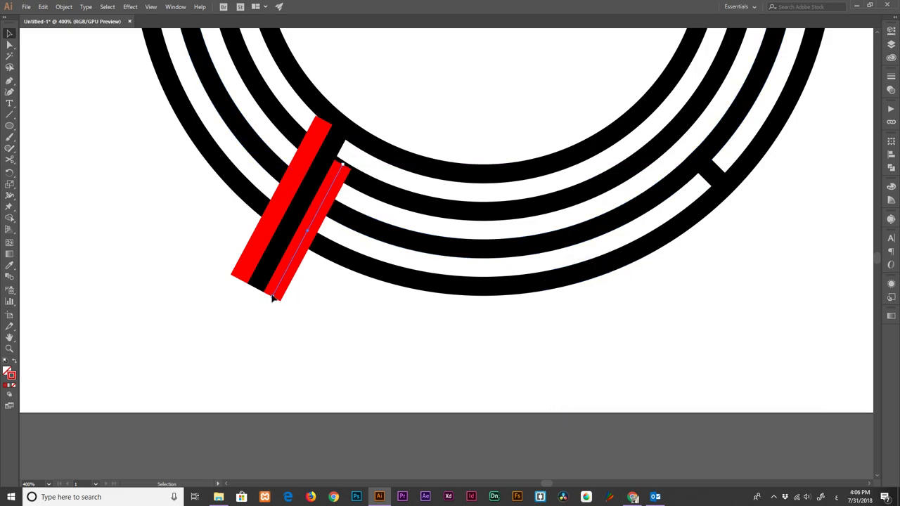
{"action": "left_click", "coordinate": [30, 385]}
{"action": "double_click", "coordinate": [12, 375]}
{"action": "key", "text": "Return"}
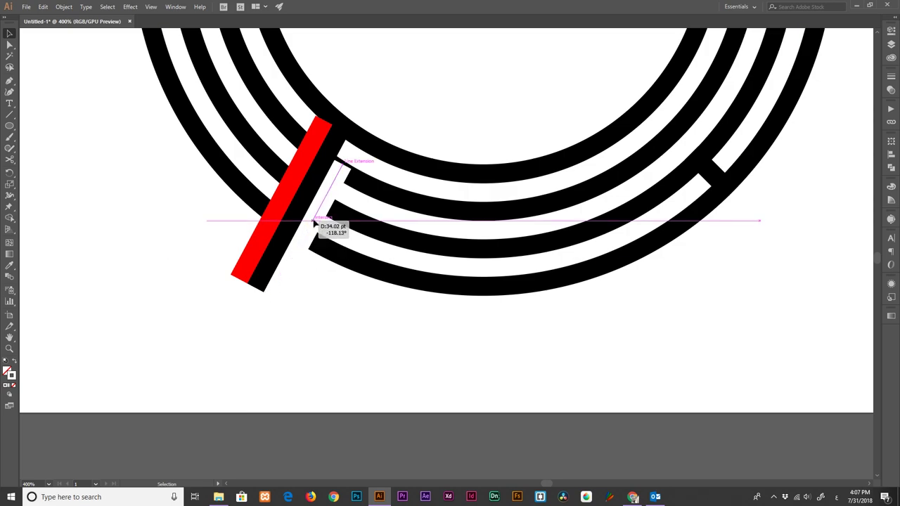
Extend the lower arc, delete the red strip, and shorten the angled connector between rings
{"action": "mouse_move", "coordinate": [286, 272]}
{"action": "left_mouse_down"}
{"action": "mouse_move", "coordinate": [336, 175]}
{"action": "mouse_move", "coordinate": [332, 183]}
{"action": "left_mouse_up"}
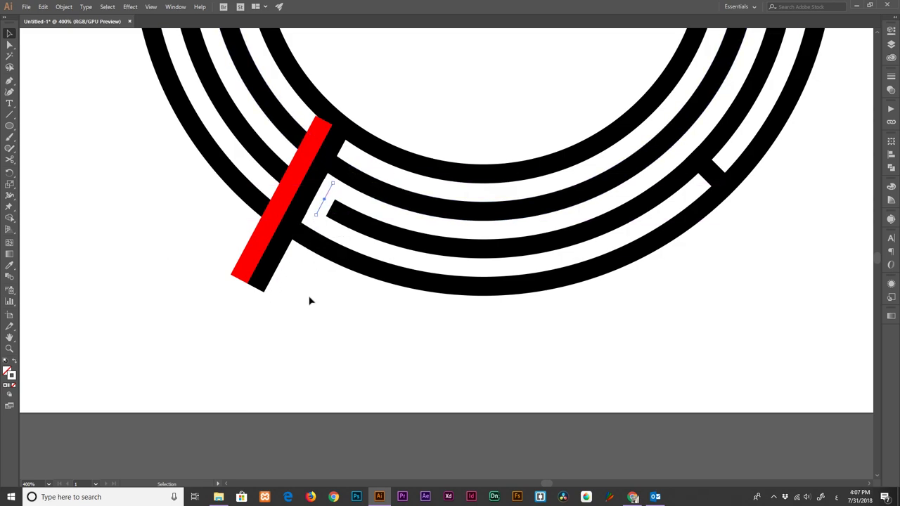
{"action": "left_click_drag", "start_coordinate": [257, 289], "coordinate": [245, 275]}
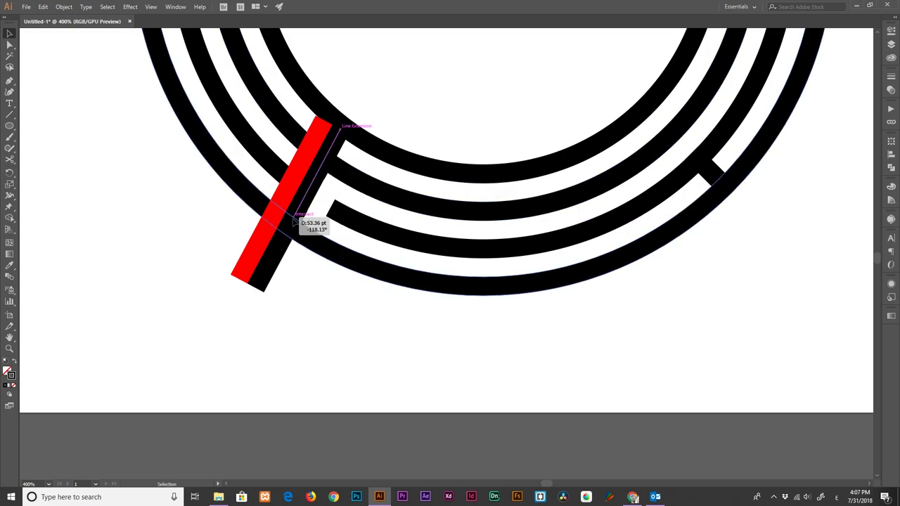
{"action": "key", "text": "Delete"}
{"action": "left_click", "coordinate": [341, 130]}
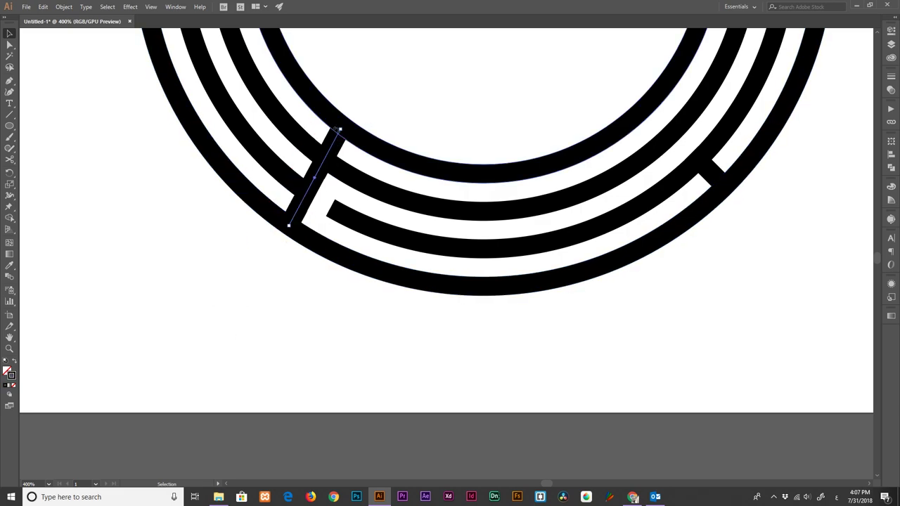
{"action": "left_click_drag", "start_coordinate": [288, 225], "coordinate": [304, 199]}
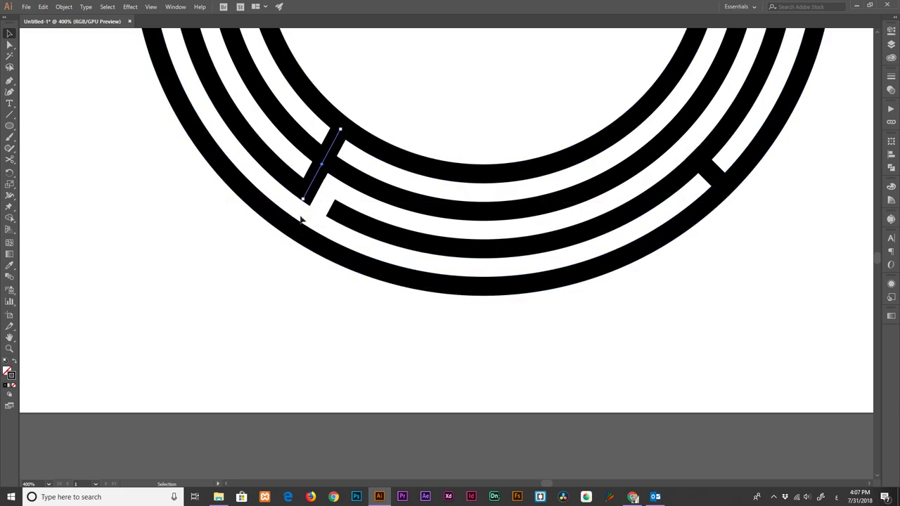
{"action": "left_click_drag", "start_coordinate": [341, 130], "coordinate": [327, 155]}
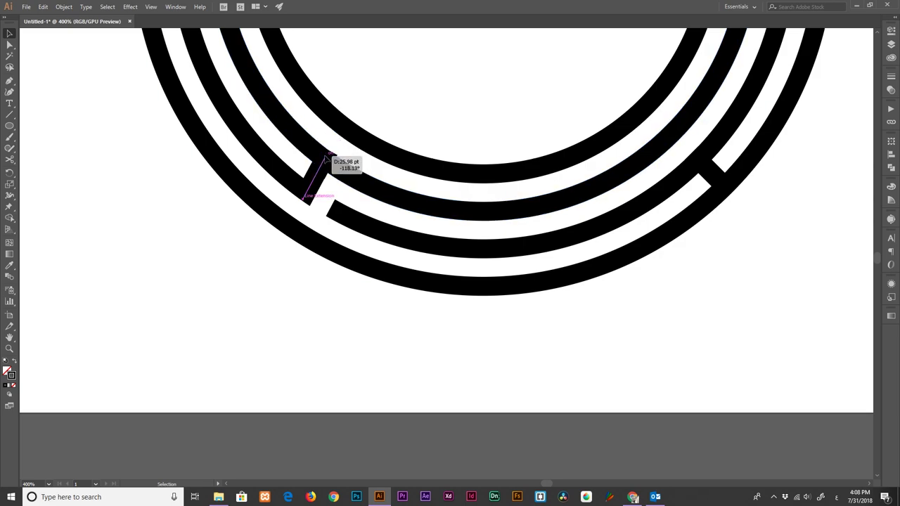
{"action": "left_click_drag", "start_coordinate": [334, 185], "coordinate": [334, 186]}
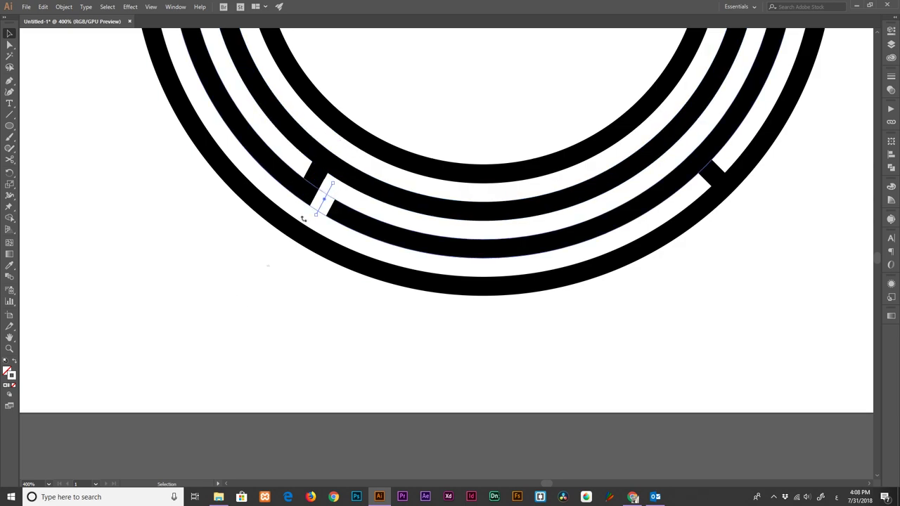
{"action": "key", "text": "ctrl+minus"}
{"action": "key", "text": "ctrl+minus"}
{"action": "key", "text": "ctrl+minus"}
Place a copy of the striped bar on the left rings and ungroup it
{"action": "key", "text": "ctrl+plus"}
{"action": "key", "text": "ctrl+plus"}
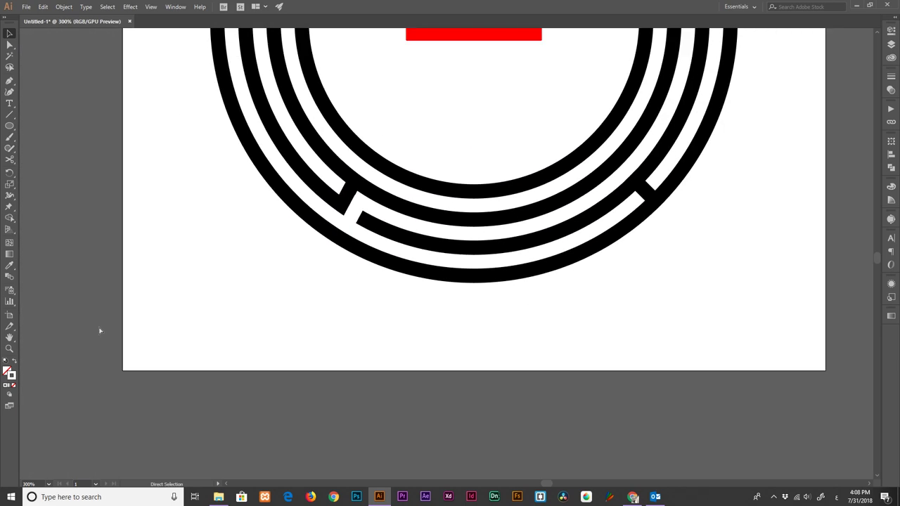
{"action": "scroll", "coordinate": [401, 386], "scroll_direction": "up", "scroll_amount": 5}
{"action": "left_click_drag", "start_coordinate": [482, 341], "coordinate": [486, 290]}
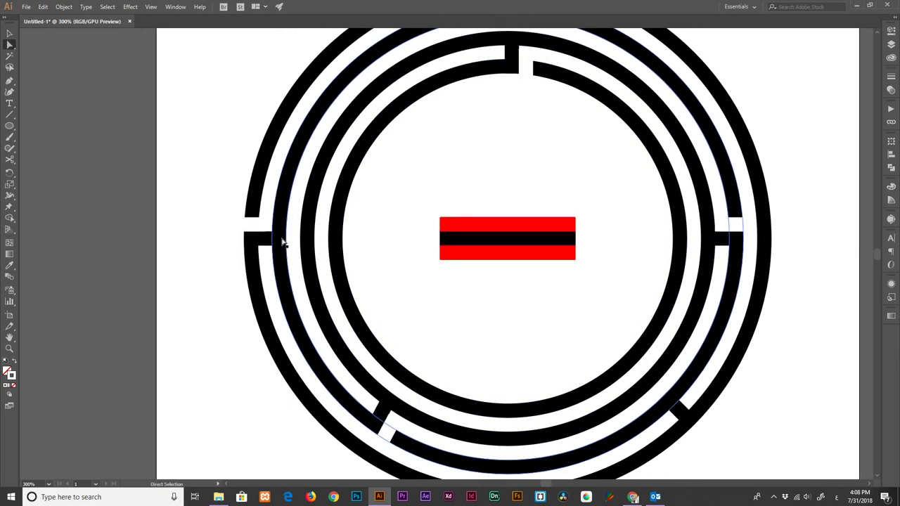
{"action": "mouse_move", "coordinate": [499, 225]}
{"action": "left_mouse_down"}
{"action": "mouse_move", "coordinate": [501, 232]}
{"action": "mouse_move", "coordinate": [347, 232]}
{"action": "left_mouse_up"}
{"action": "key", "text": "v"}
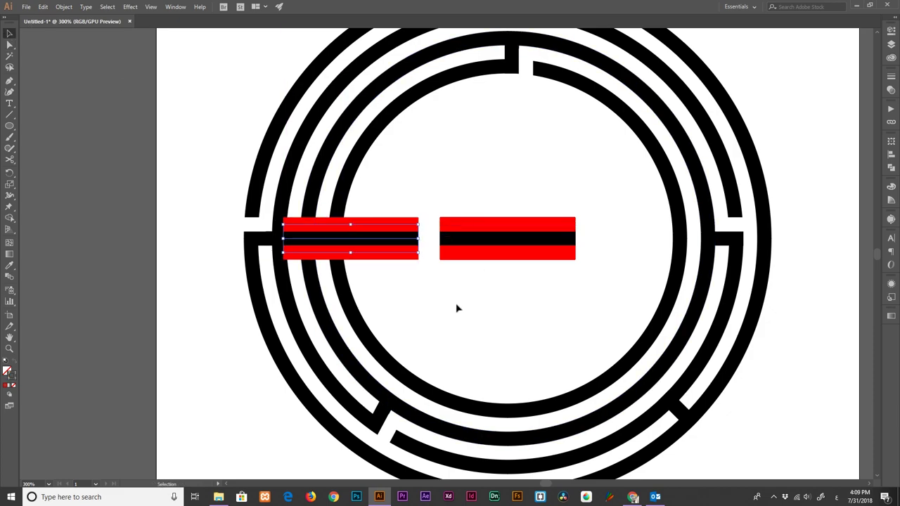
{"action": "right_click", "coordinate": [394, 242]}
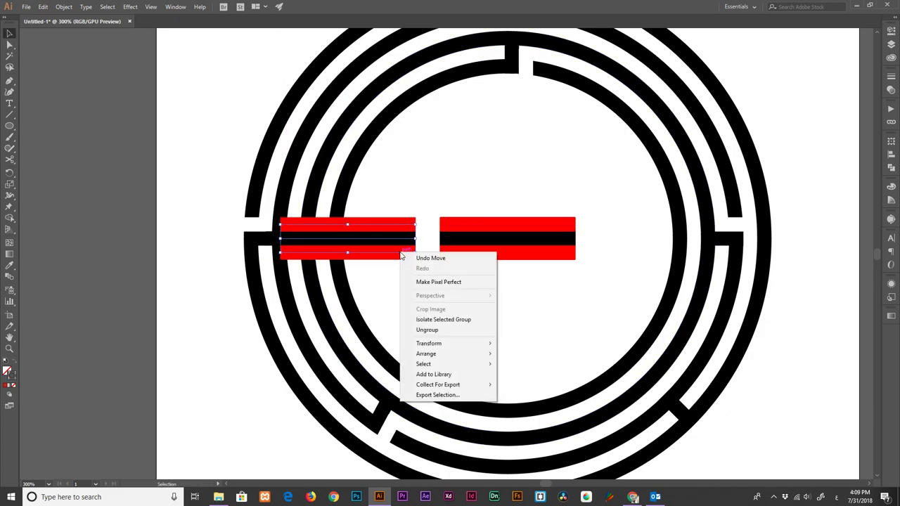
{"action": "left_click", "coordinate": [408, 227]}
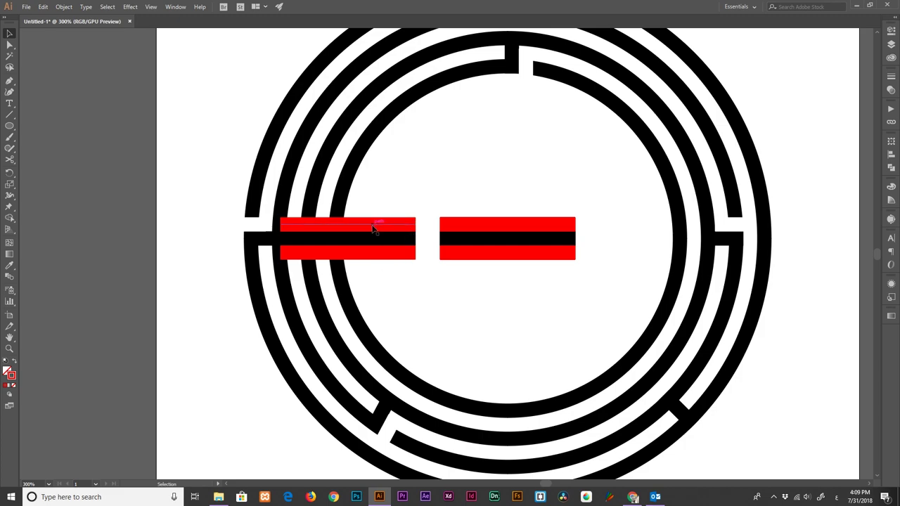
Move the top stripe over the ring, fill it white, and shorten it to cover the ring
{"action": "mouse_move", "coordinate": [373, 228]}
{"action": "left_mouse_down"}
{"action": "mouse_move", "coordinate": [385, 245]}
{"action": "mouse_move", "coordinate": [273, 239]}
{"action": "left_mouse_up"}
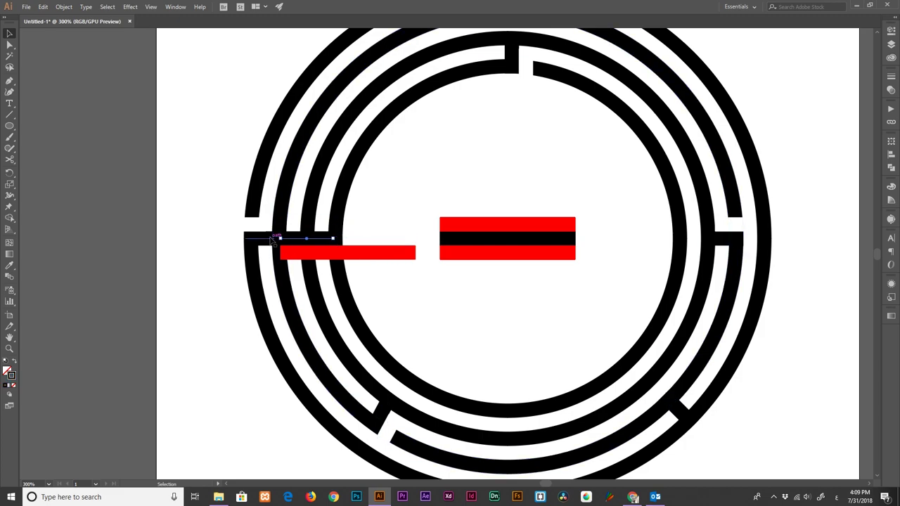
{"action": "double_click", "coordinate": [11, 375]}
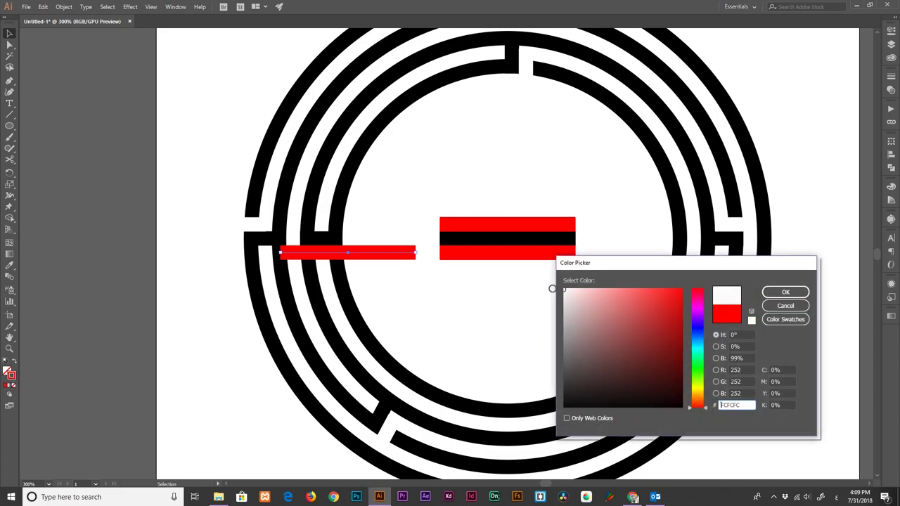
{"action": "key", "text": "Return"}
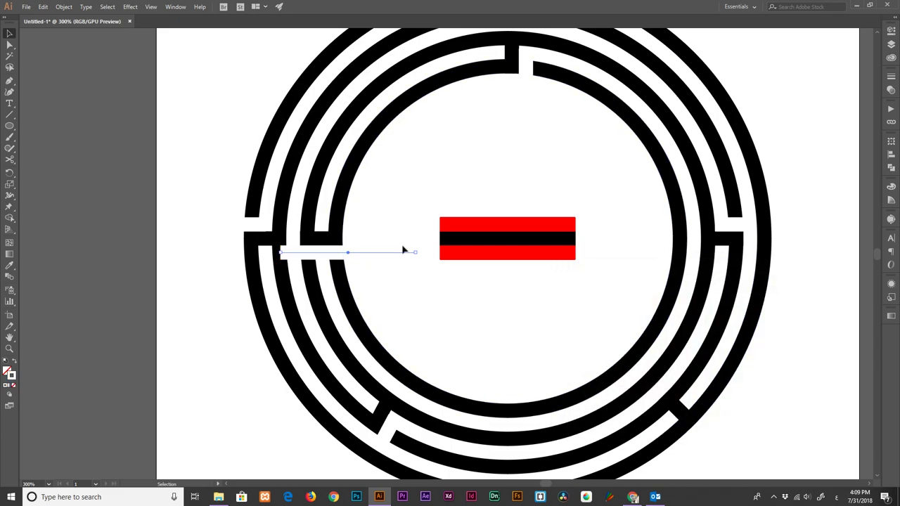
{"action": "left_click_drag", "start_coordinate": [415, 254], "coordinate": [290, 257]}
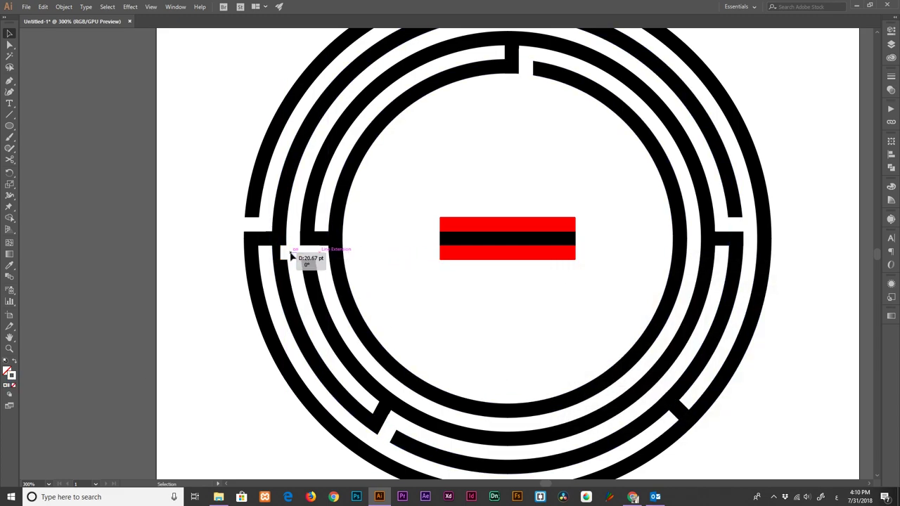
{"action": "key", "text": "ctrl+0"}
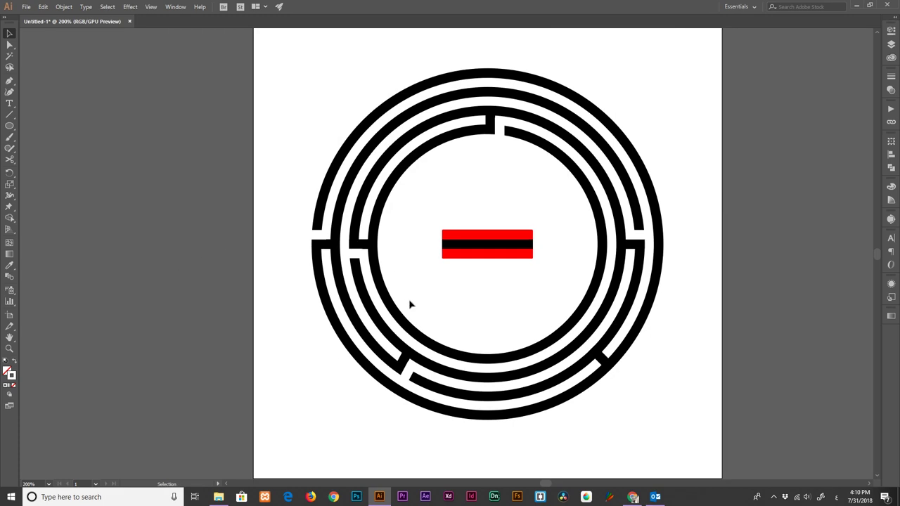
Duplicate the striped cutter bar and rotate it about 45 degrees across the lower-right rings
{"action": "left_click_drag", "start_coordinate": [468, 248], "coordinate": [458, 191]}
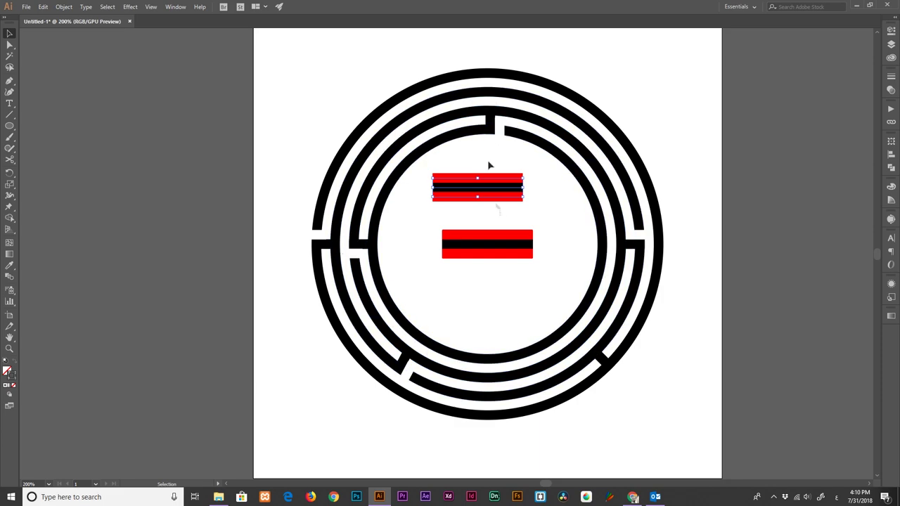
{"action": "mouse_move", "coordinate": [527, 175]}
{"action": "left_mouse_down"}
{"action": "mouse_move", "coordinate": [526, 222]}
{"action": "mouse_move", "coordinate": [625, 327]}
{"action": "left_mouse_up"}
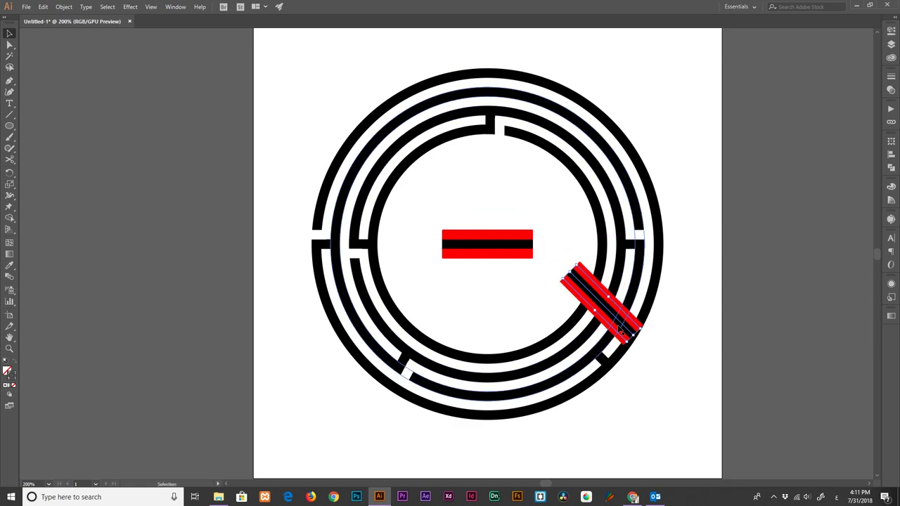
{"action": "left_click", "coordinate": [498, 210]}
{"action": "left_click", "coordinate": [636, 328]}
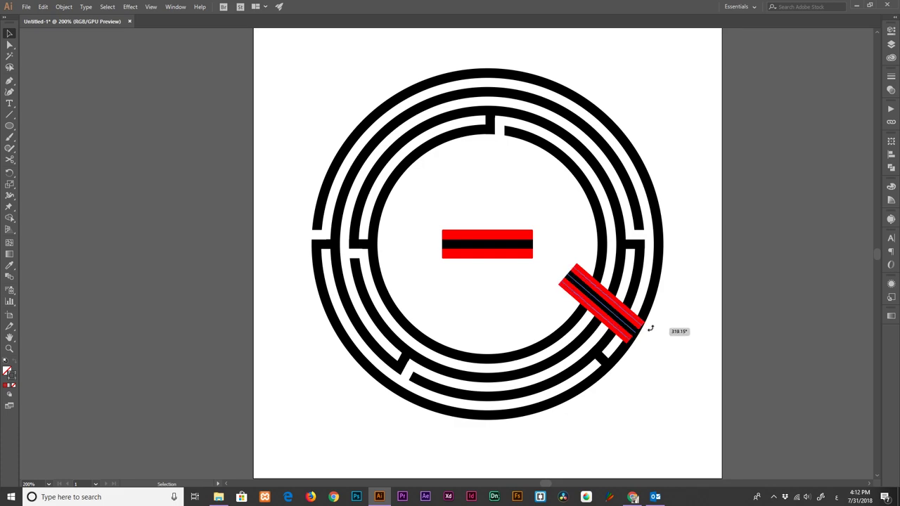
{"action": "left_click_drag", "start_coordinate": [638, 328], "coordinate": [681, 348]}
Make the rotated bar thinner and recolour its red part white
{"action": "right_click", "coordinate": [609, 322]}
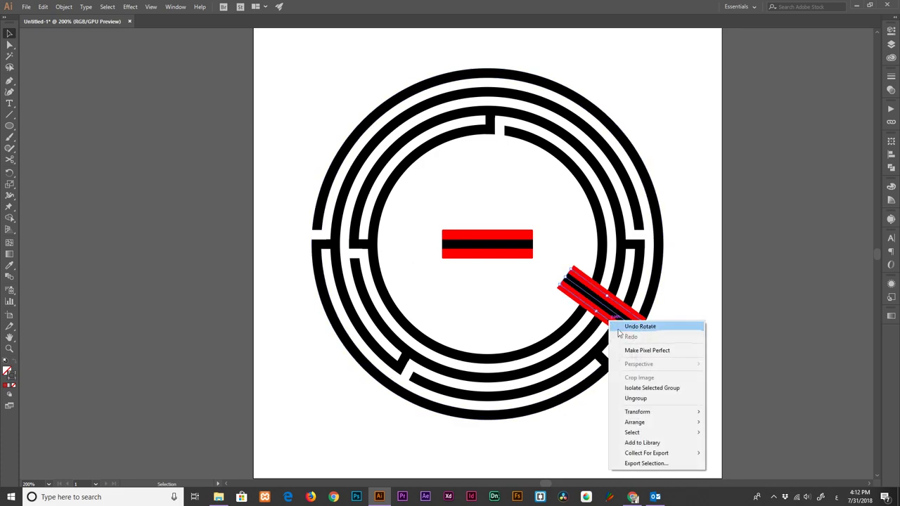
{"action": "key", "text": "Escape"}
{"action": "left_click_drag", "start_coordinate": [611, 322], "coordinate": [615, 314]}
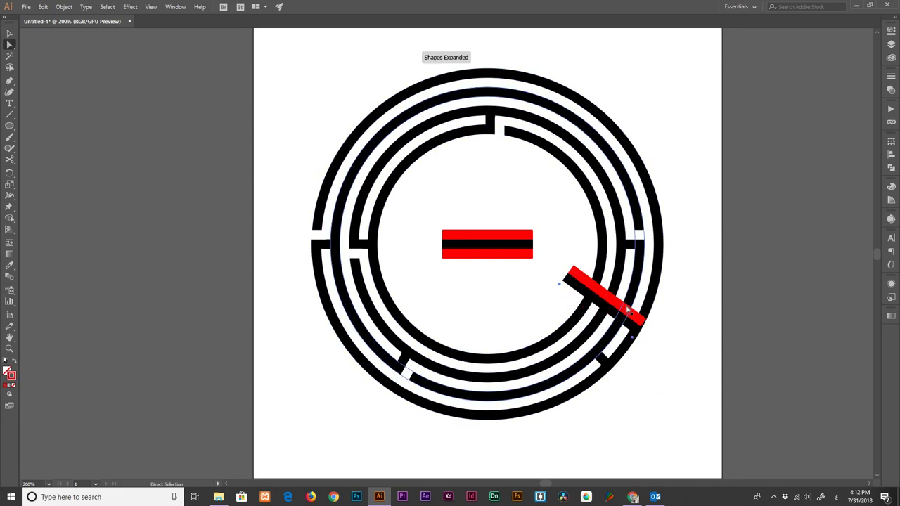
{"action": "double_click", "coordinate": [12, 382]}
{"action": "left_click", "coordinate": [797, 289]}
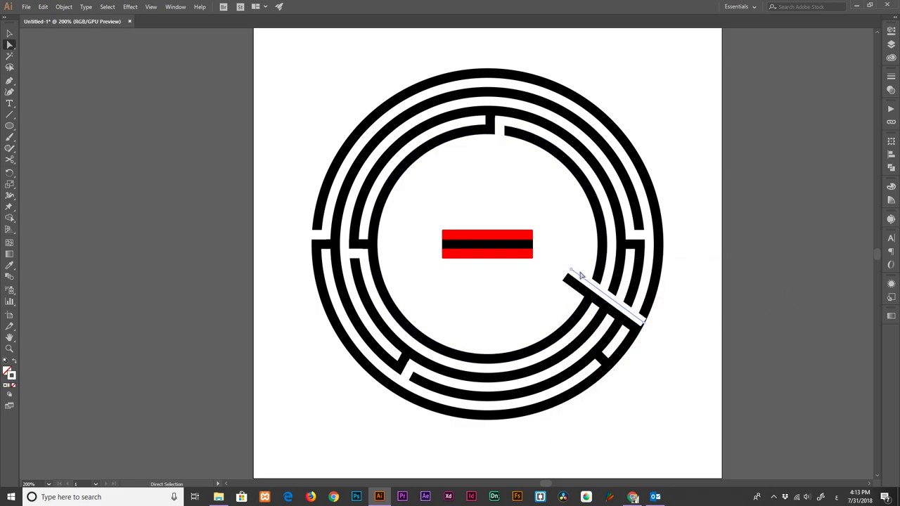
Shorten the new black wall, delete the leftover red and black cutters, and reposition the maze
{"action": "left_click_drag", "start_coordinate": [572, 270], "coordinate": [623, 309]}
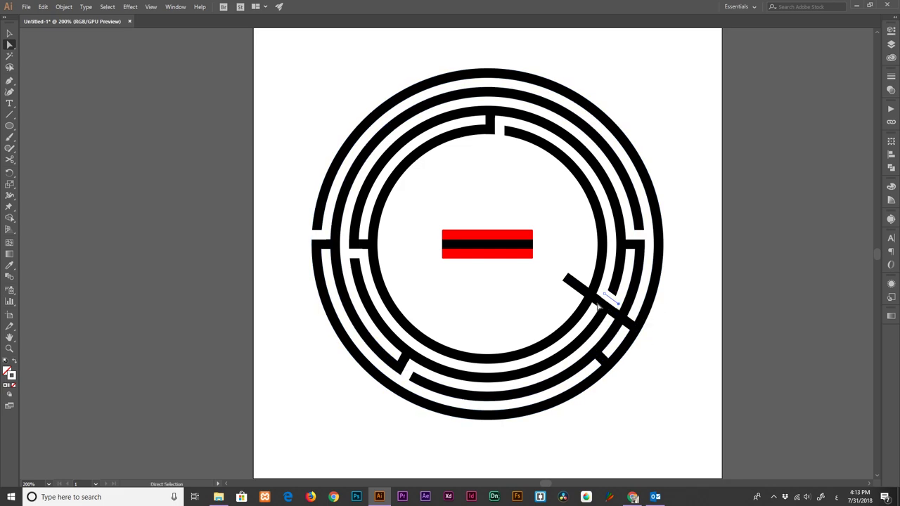
{"action": "left_click_drag", "start_coordinate": [566, 279], "coordinate": [603, 303]}
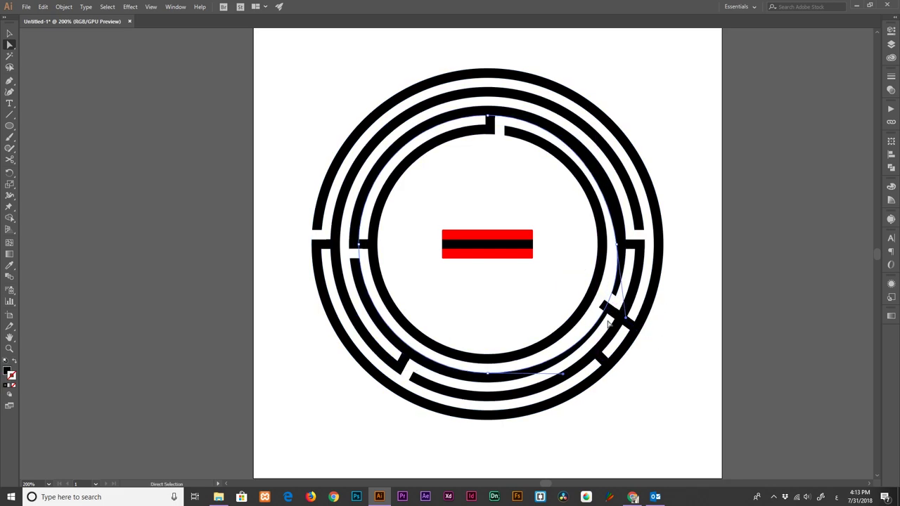
{"action": "left_click_drag", "start_coordinate": [638, 335], "coordinate": [620, 318]}
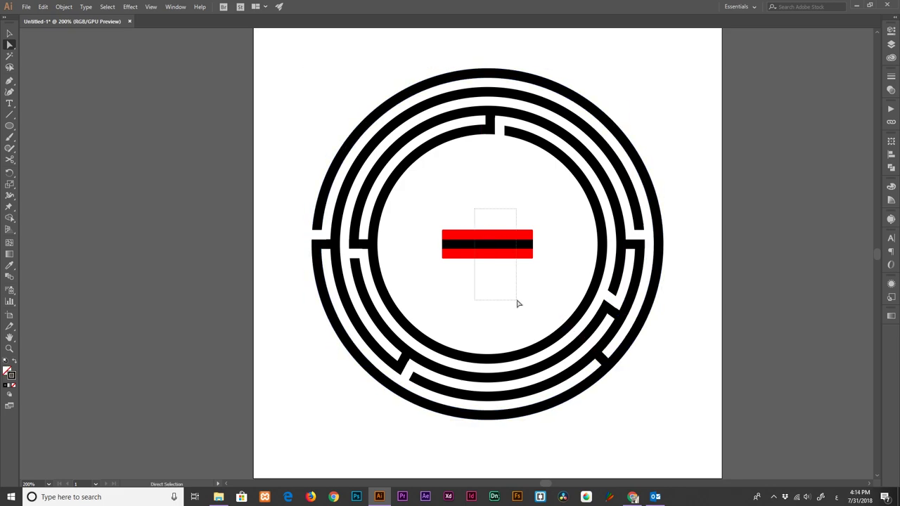
{"action": "key", "text": "Delete"}
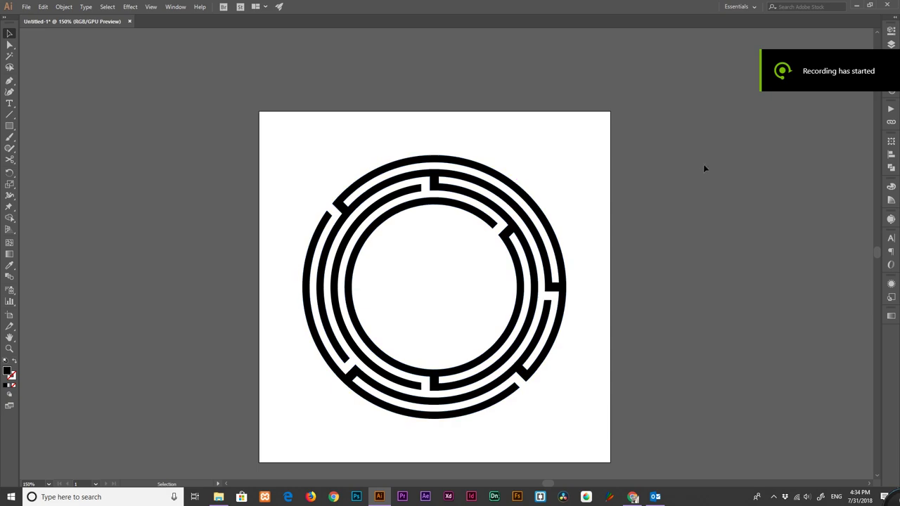
{"action": "mouse_move", "coordinate": [432, 167]}
{"action": "left_mouse_down"}
{"action": "mouse_move", "coordinate": [452, 149]}
{"action": "mouse_move", "coordinate": [432, 142]}
{"action": "left_mouse_up"}
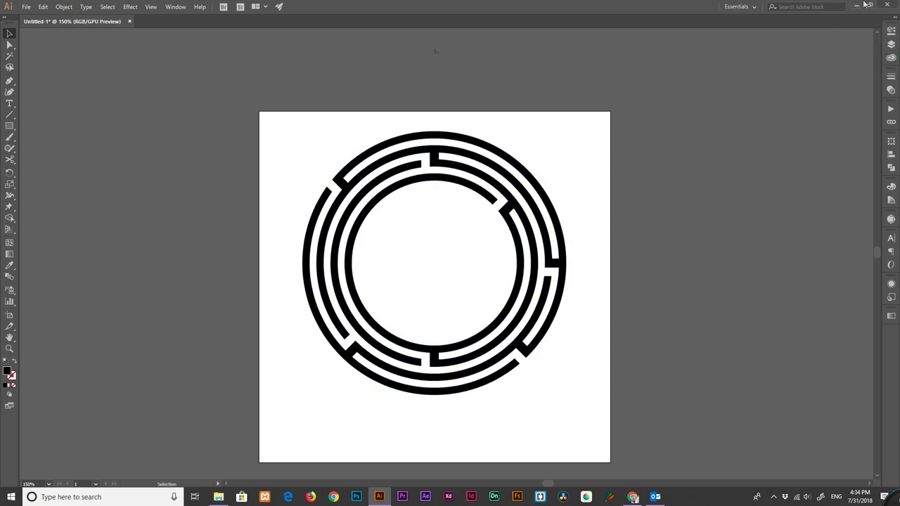
Add an artboard-centred rectangle filled orange #EA982D and send it behind the maze
{"action": "left_click", "coordinate": [113, 168]}
{"action": "key", "text": "Return"}
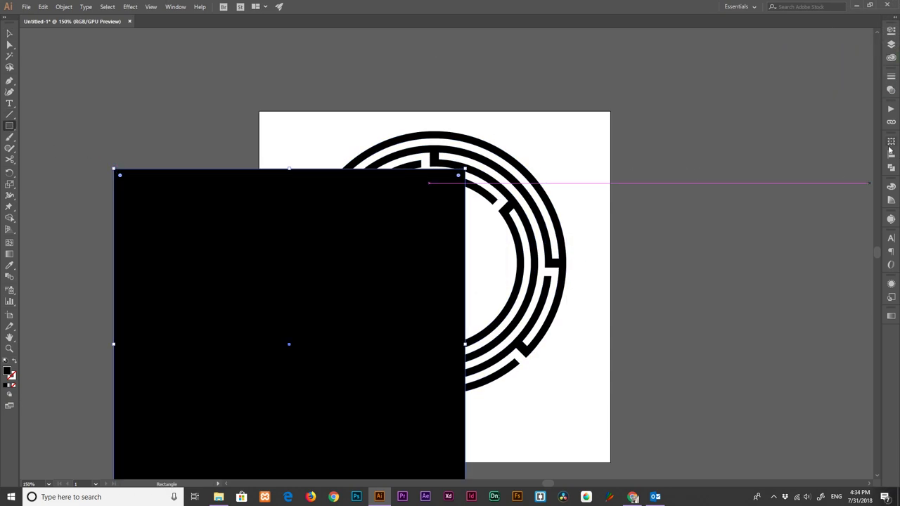
{"action": "left_click", "coordinate": [891, 153]}
{"action": "left_click", "coordinate": [797, 171]}
{"action": "left_click", "coordinate": [828, 170]}
{"action": "double_click", "coordinate": [7, 371]}
{"action": "left_click", "coordinate": [696, 396]}
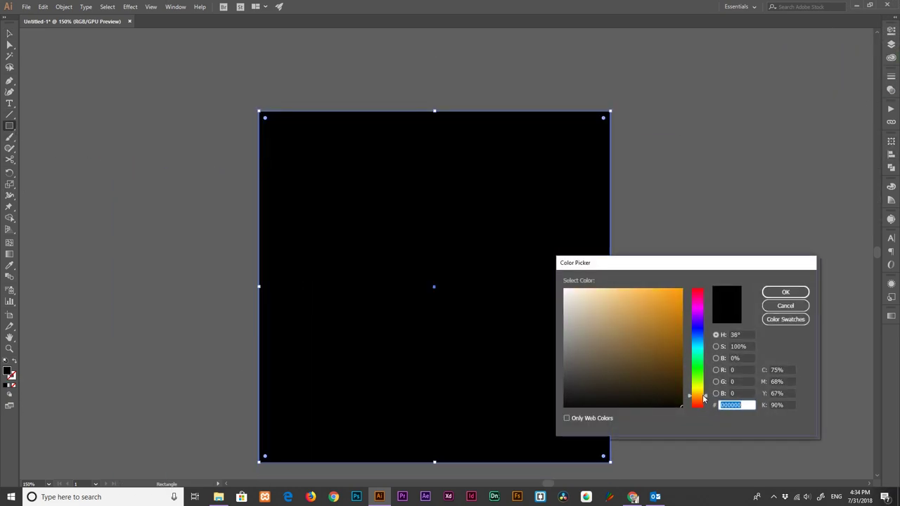
{"action": "left_click", "coordinate": [660, 298]}
{"action": "left_click", "coordinate": [773, 291]}
{"action": "key", "text": "ctrl+shift+bracketleft"}
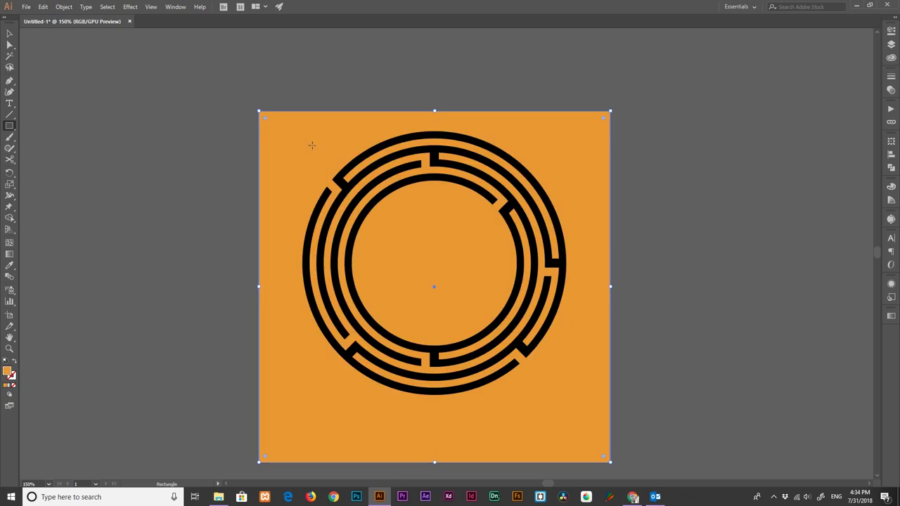
Scale the maze group down and centre it horizontally on the artboard
{"action": "left_click", "coordinate": [891, 44]}
{"action": "left_click", "coordinate": [866, 51]}
{"action": "key", "text": "v"}
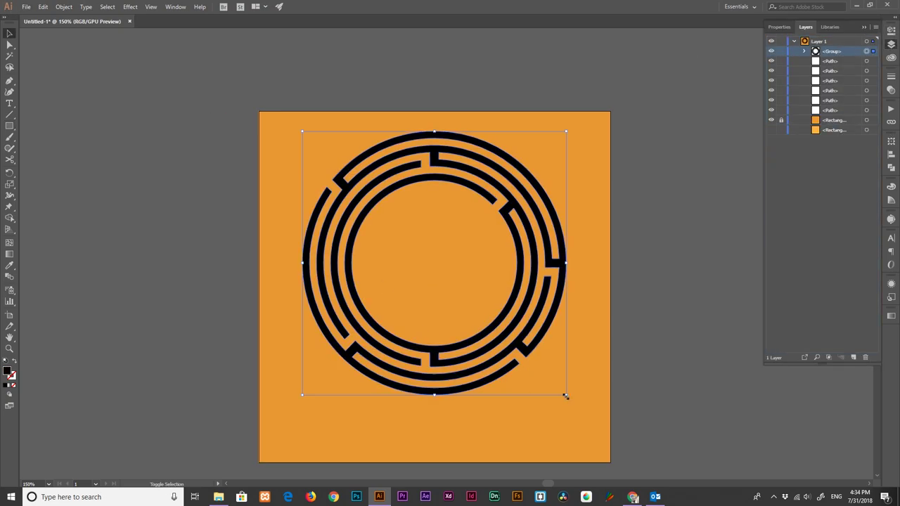
{"action": "left_click_drag", "start_coordinate": [567, 395], "coordinate": [500, 328]}
{"action": "left_click", "coordinate": [890, 154]}
{"action": "left_click", "coordinate": [798, 161]}
{"action": "left_click", "coordinate": [856, 160]}
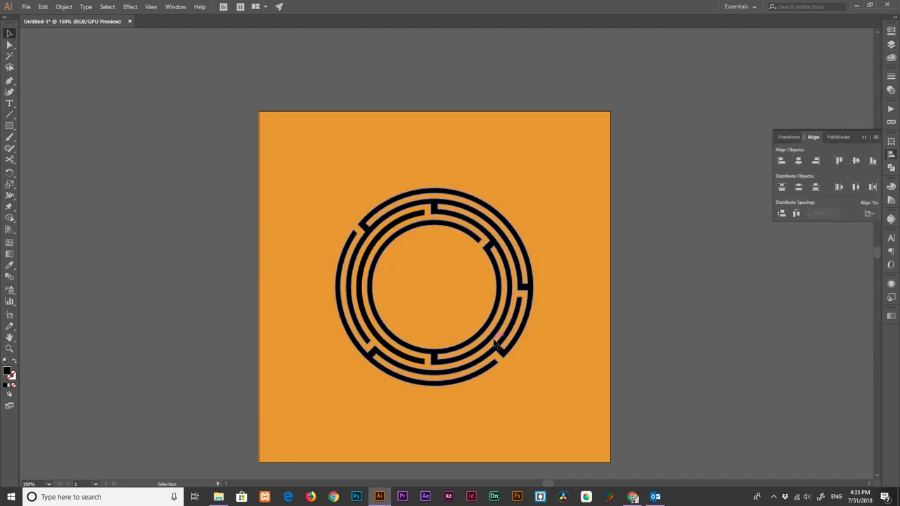
{"action": "key", "text": "ctrl+z"}
Extend the artboard into a tall portrait, stretch the orange background to fill it, and lock it
{"action": "key", "text": "ctrl+minus"}
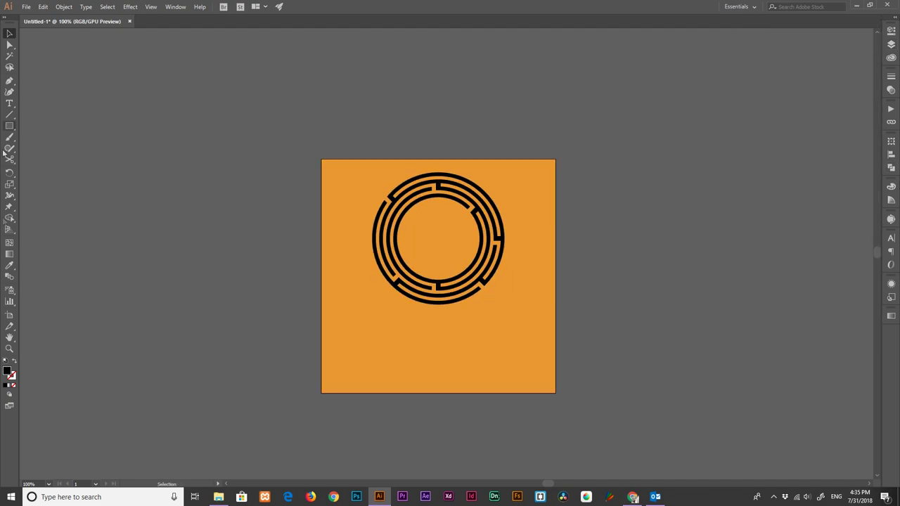
{"action": "key", "text": "shift+o"}
{"action": "mouse_move", "coordinate": [438, 391]}
{"action": "left_mouse_down"}
{"action": "mouse_move", "coordinate": [445, 360]}
{"action": "mouse_move", "coordinate": [452, 365]}
{"action": "left_mouse_up"}
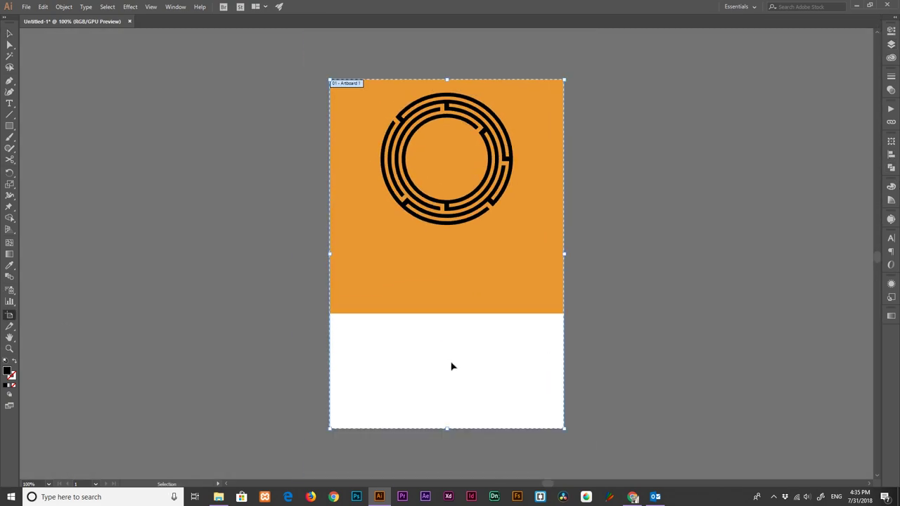
{"action": "key", "text": "v"}
{"action": "key", "text": "F7"}
{"action": "left_click", "coordinate": [447, 316]}
{"action": "left_click_drag", "start_coordinate": [447, 315], "coordinate": [447, 428]}
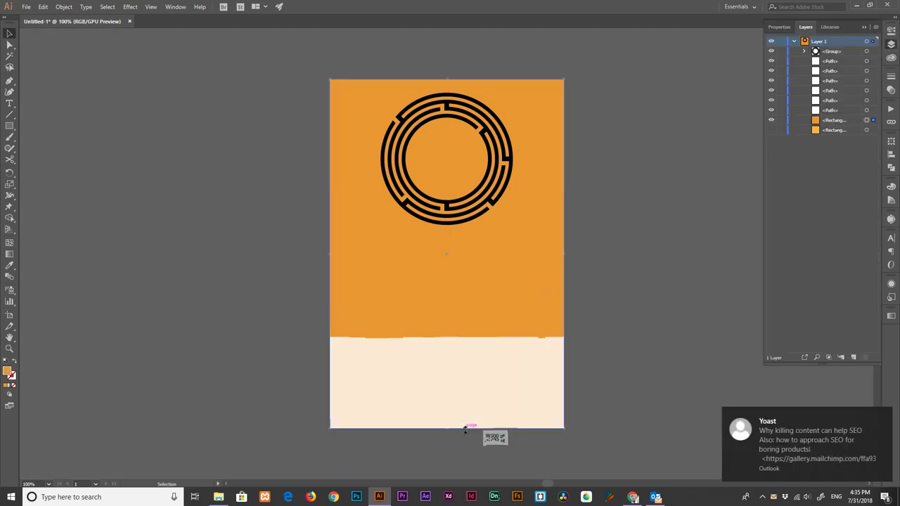
{"action": "left_click", "coordinate": [781, 121]}
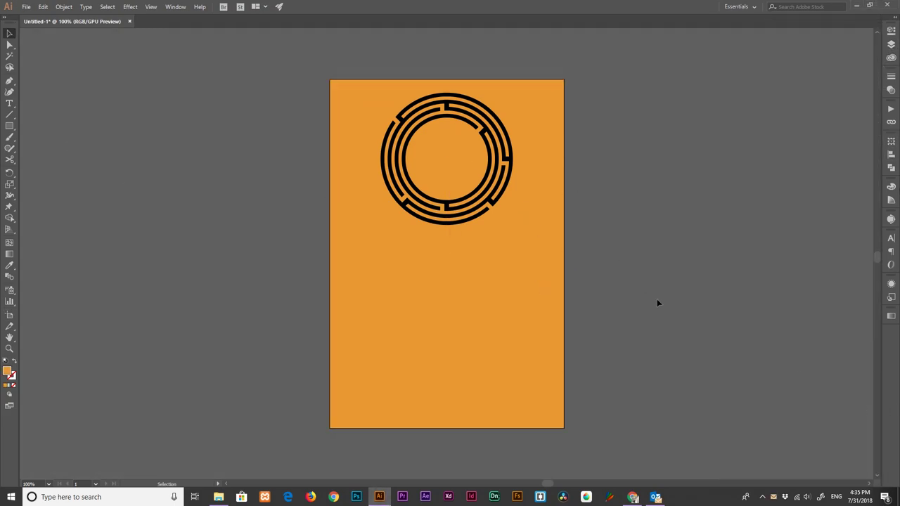
Enlarge the maze slightly and centre it horizontally just below the artboard's top edge
{"action": "left_click_drag", "start_coordinate": [447, 96], "coordinate": [428, 173]}
{"action": "mouse_move", "coordinate": [495, 298]}
{"action": "left_mouse_down"}
{"action": "mouse_move", "coordinate": [535, 342]}
{"action": "mouse_move", "coordinate": [502, 310]}
{"action": "left_mouse_up"}
{"action": "left_click", "coordinate": [891, 43]}
{"action": "left_click", "coordinate": [891, 154]}
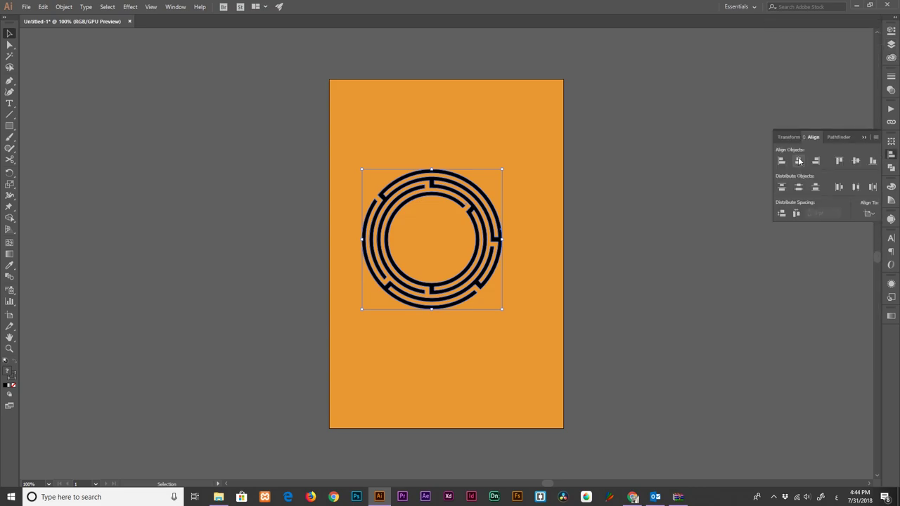
{"action": "left_click", "coordinate": [798, 160]}
{"action": "left_click", "coordinate": [839, 160]}
{"action": "left_click_drag", "start_coordinate": [517, 149], "coordinate": [517, 174]}
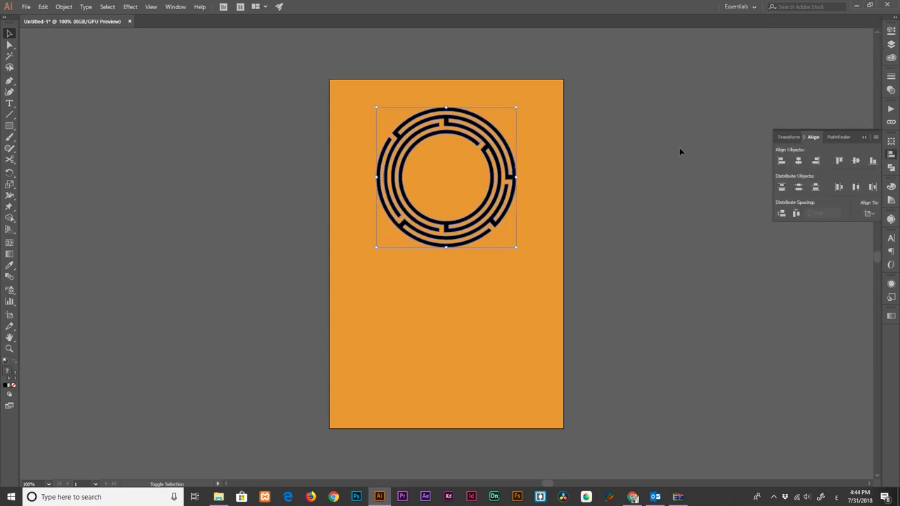
{"action": "left_click", "coordinate": [679, 148]}
Type the title 'inception' and set it in the Inception font
{"action": "key", "text": "t"}
{"action": "left_click", "coordinate": [204, 408]}
{"action": "key", "text": "BackSpace"}
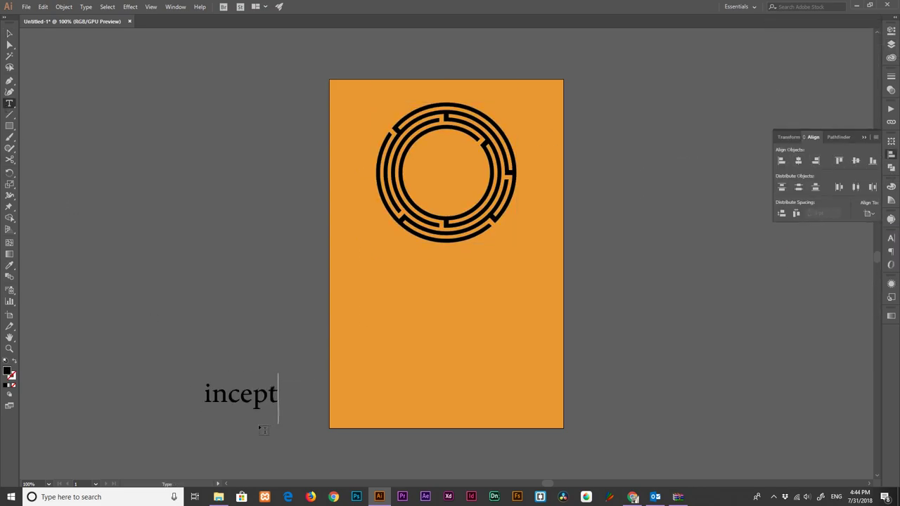
{"action": "type", "text": "tion"}
{"action": "key", "text": "ctrl+a"}
{"action": "left_click", "coordinate": [891, 237]}
{"action": "left_click", "coordinate": [822, 261]}
{"action": "type", "text": "inception"}
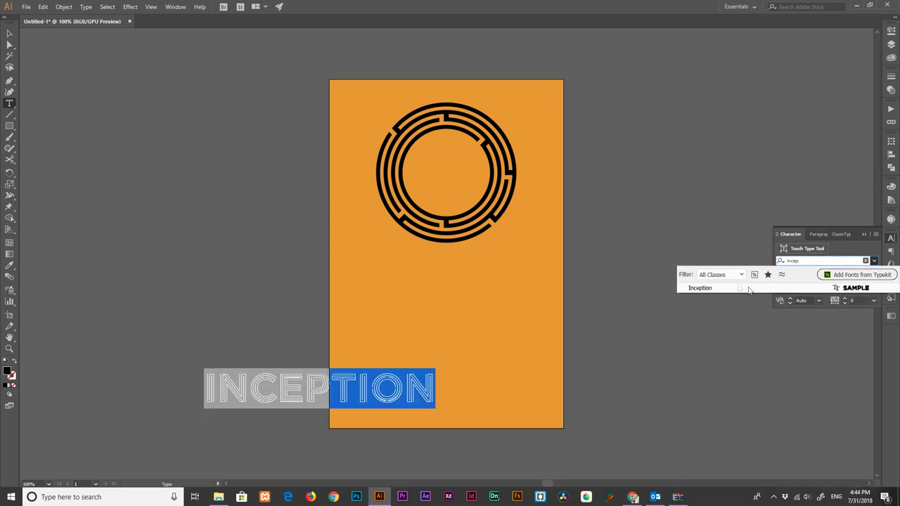
{"action": "key", "text": "Return"}
Make the title slightly smaller and align it centred along the artboard bottom
{"action": "left_click", "coordinate": [790, 291]}
{"action": "left_click", "coordinate": [891, 44]}
{"action": "left_click", "coordinate": [891, 154]}
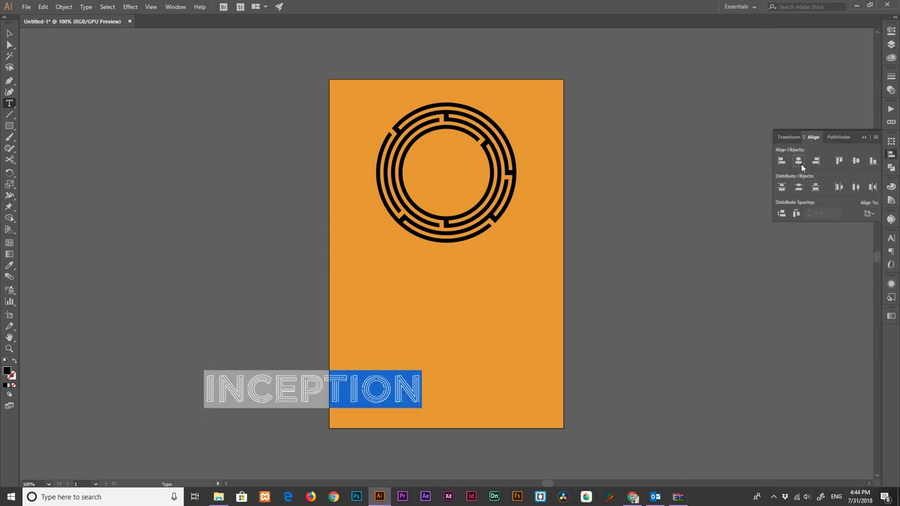
{"action": "key", "text": "Escape"}
{"action": "left_click", "coordinate": [798, 161]}
{"action": "left_click", "coordinate": [873, 160]}
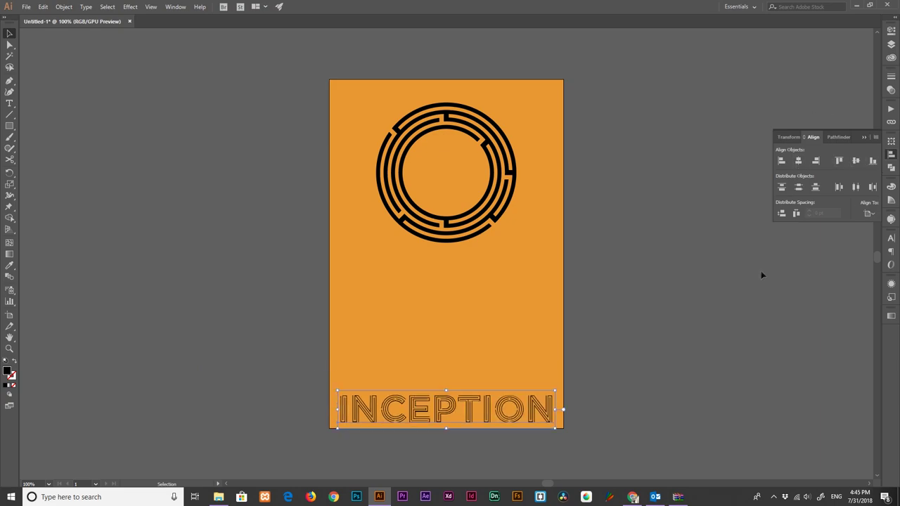
{"action": "left_click", "coordinate": [761, 270]}
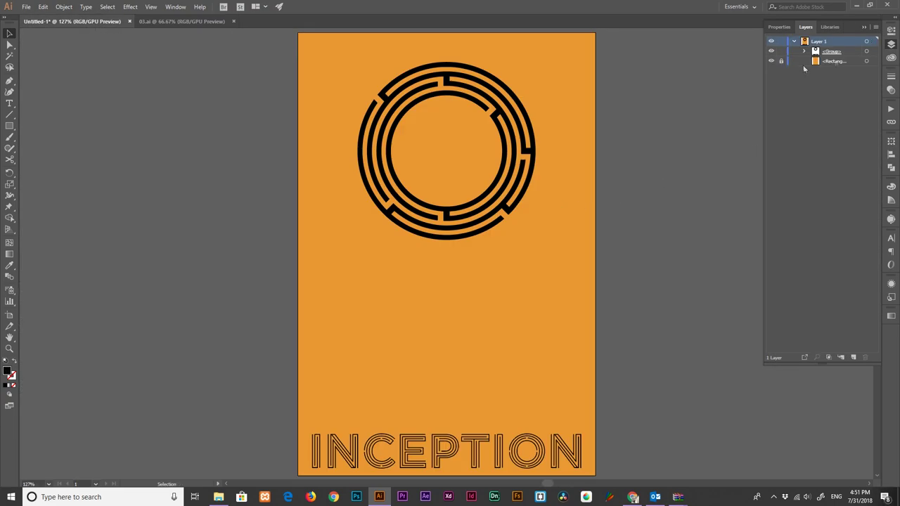
Stretch the grunge texture in the maze's opacity mask to cover the whole maze, then exit mask editing
{"action": "left_click", "coordinate": [891, 90]}
{"action": "left_click", "coordinate": [826, 110]}
{"action": "left_click_drag", "start_coordinate": [542, 151], "coordinate": [640, 54]}
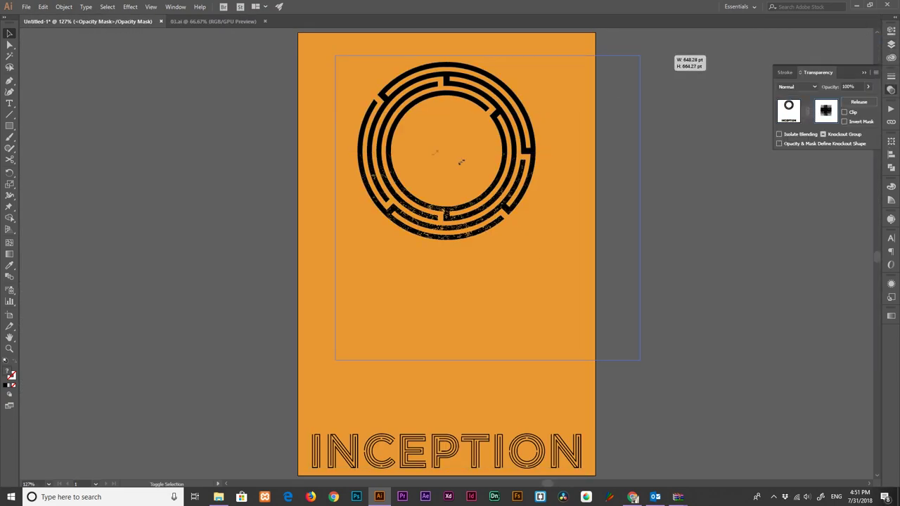
{"action": "left_click_drag", "start_coordinate": [331, 55], "coordinate": [318, 44]}
{"action": "left_click", "coordinate": [787, 110]}
{"action": "left_click", "coordinate": [714, 187]}
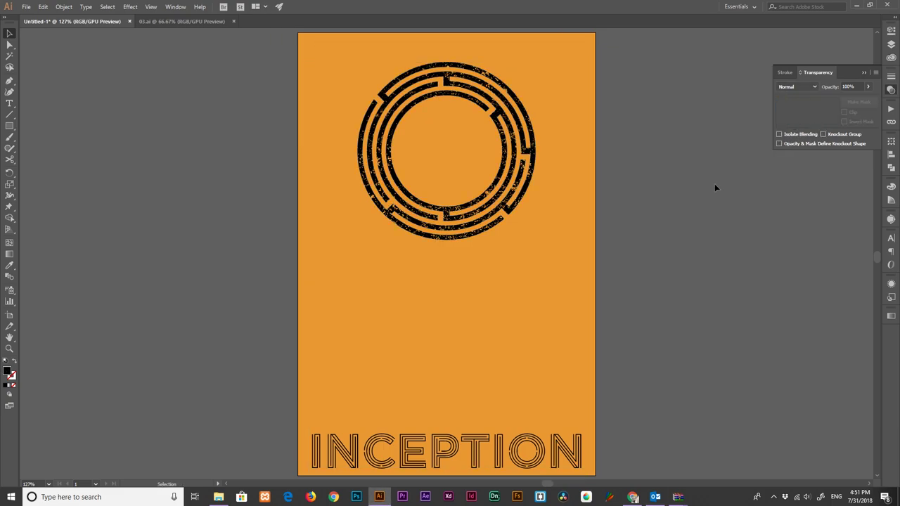
{"action": "left_click", "coordinate": [863, 73]}
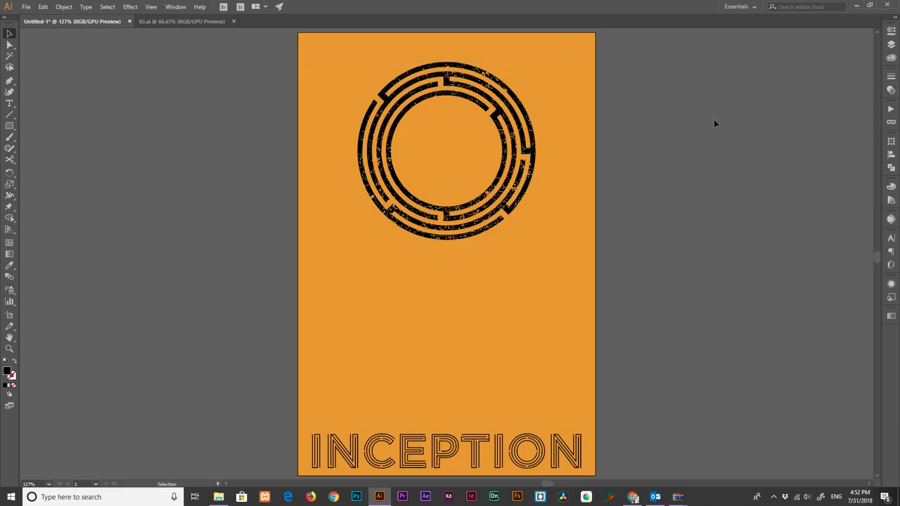